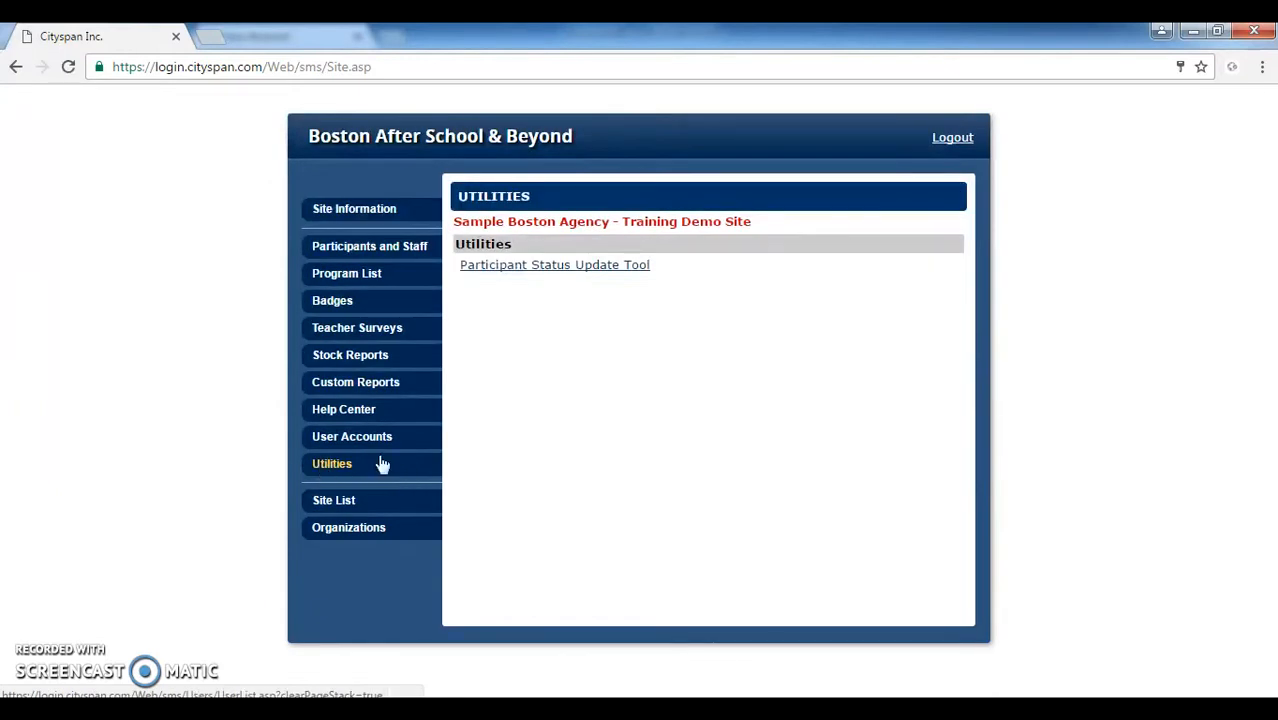
Look over the Participant Status Update Tool, and view the enrollment list of the Tutorial Session 1 program
click(580, 268)
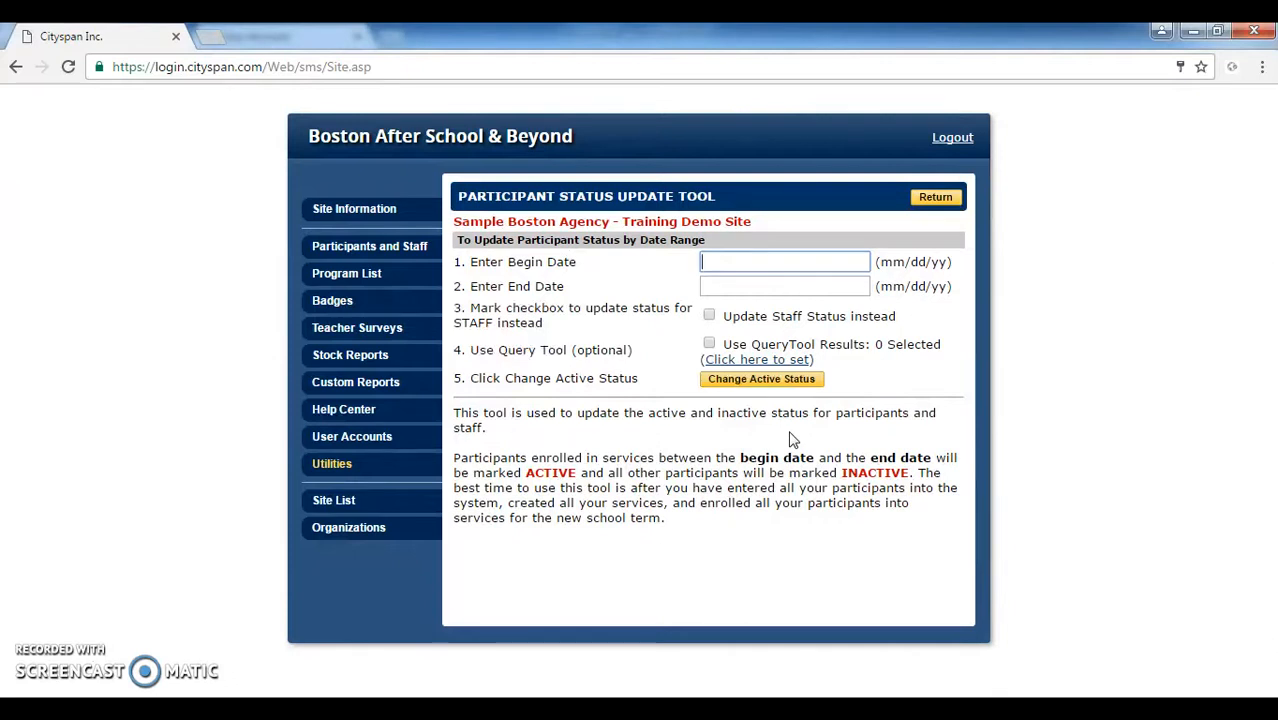
click(362, 280)
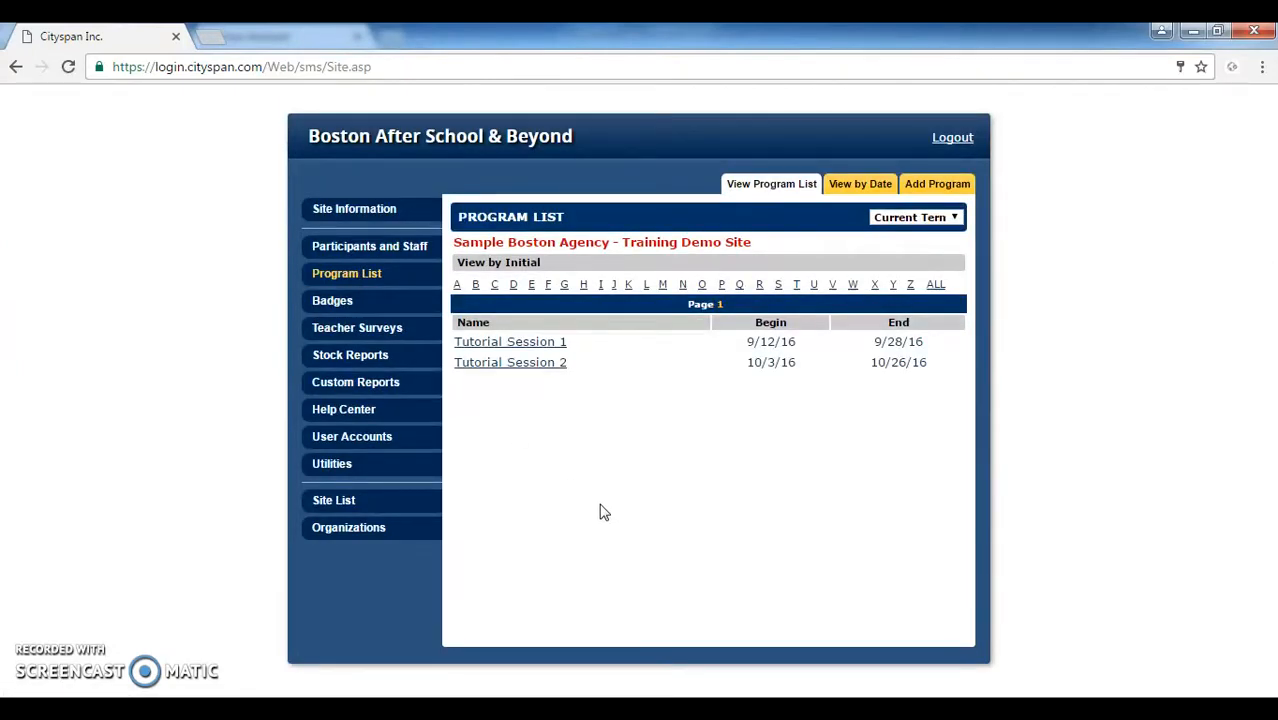
click(520, 344)
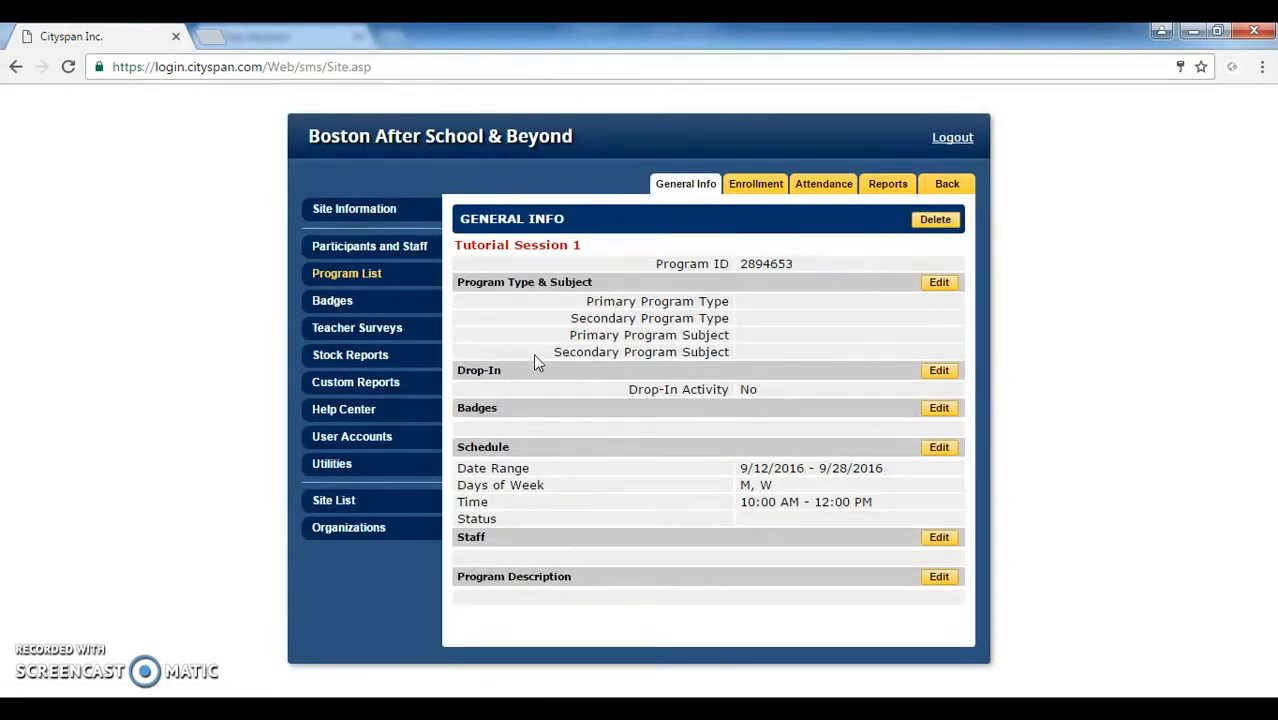
click(755, 186)
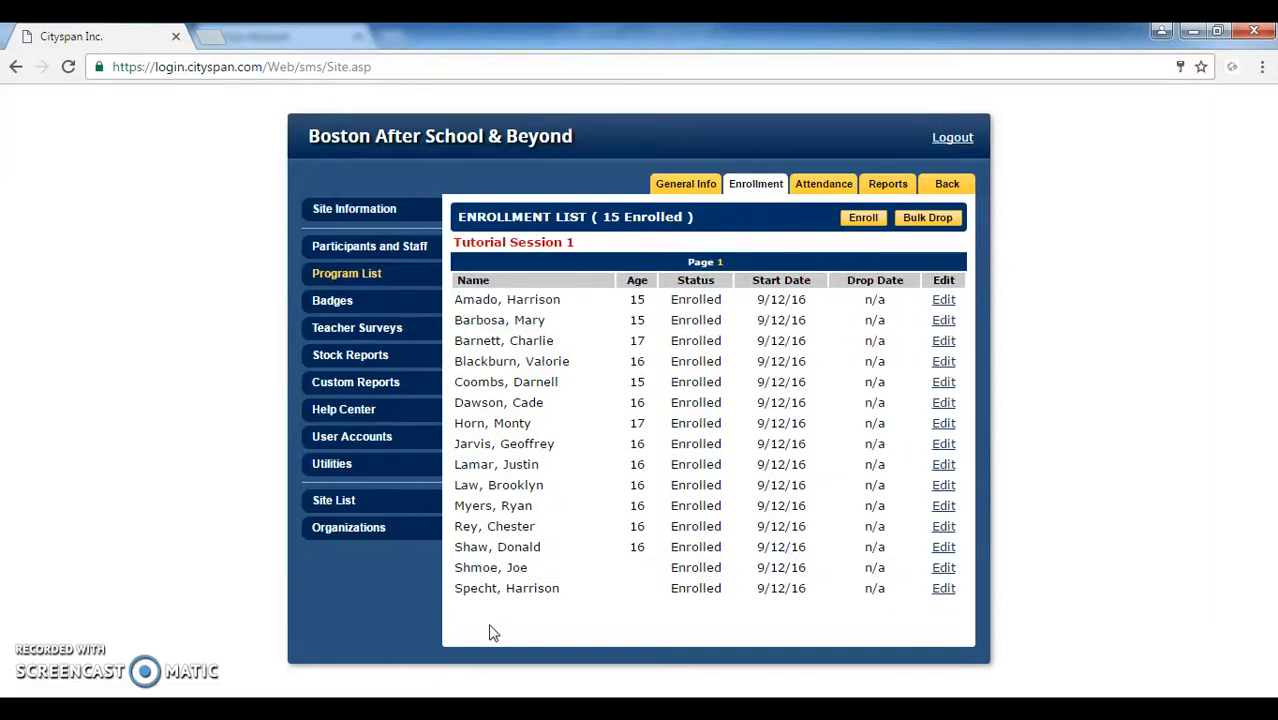
View the enrollment list of the Tutorial Session 2 program
click(372, 280)
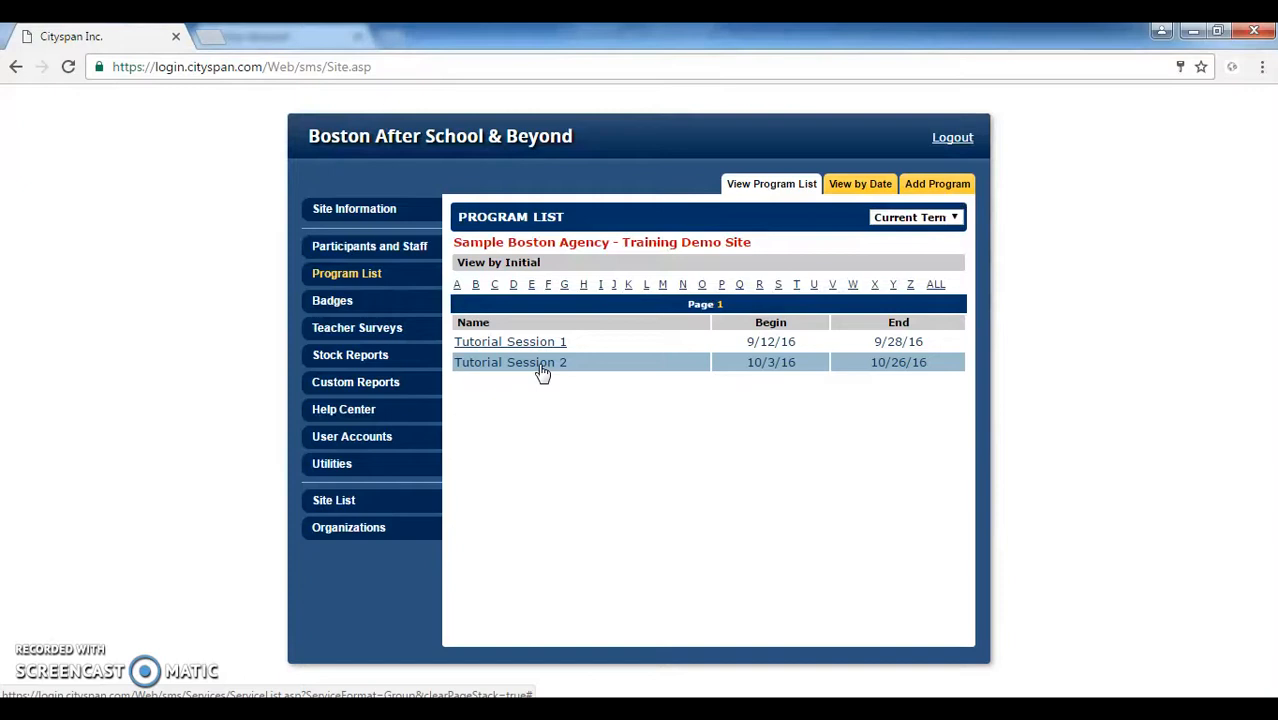
click(541, 371)
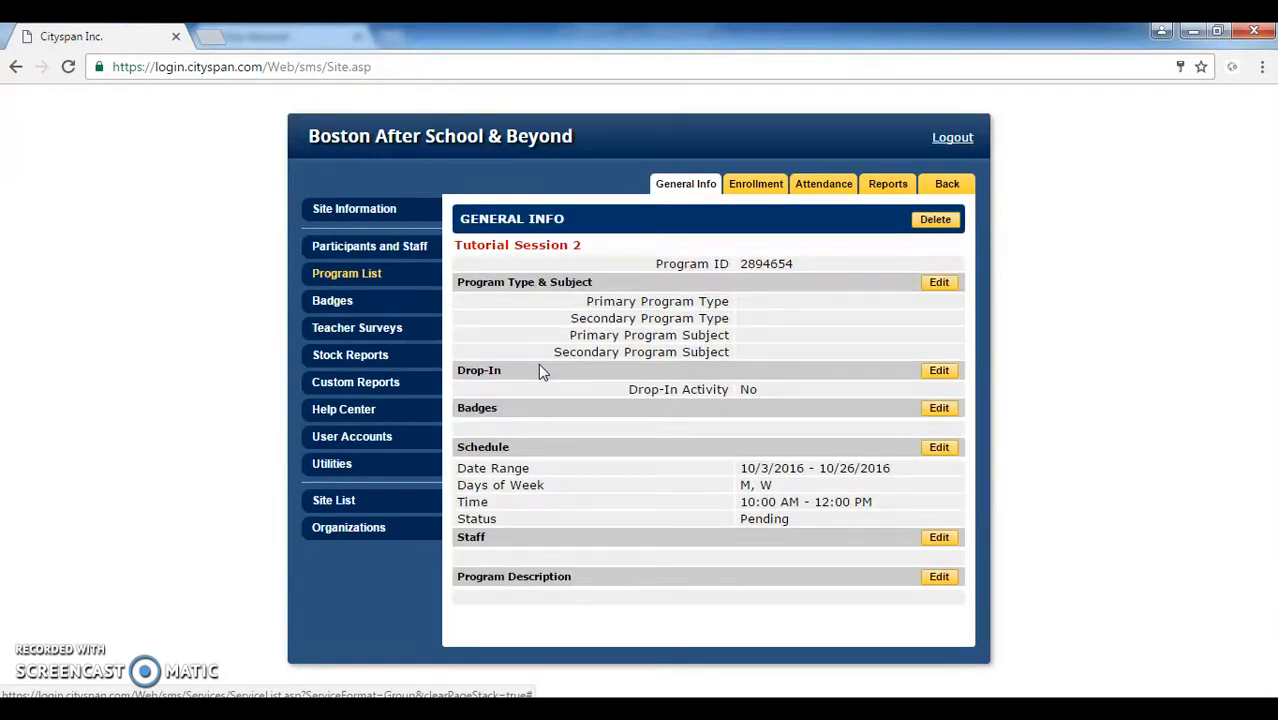
click(763, 189)
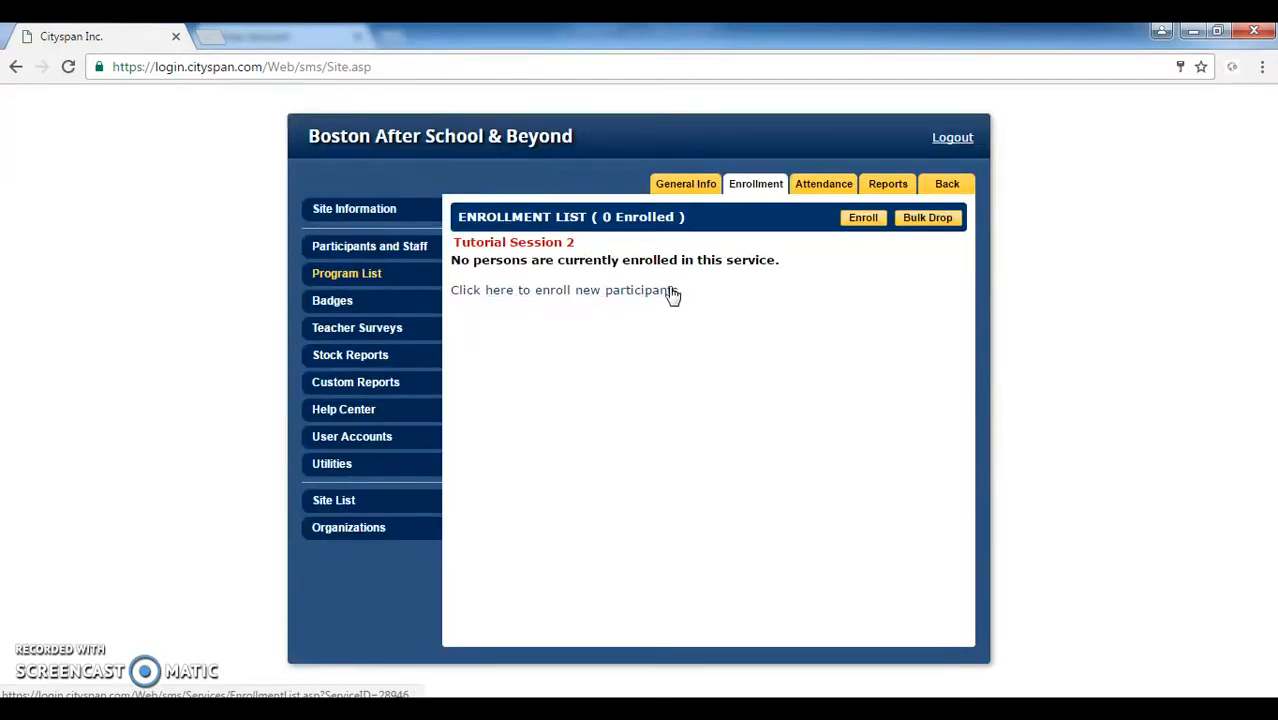
Start enrolling new participants in Tutorial Session 2 and list all participants available for enrollment
click(668, 295)
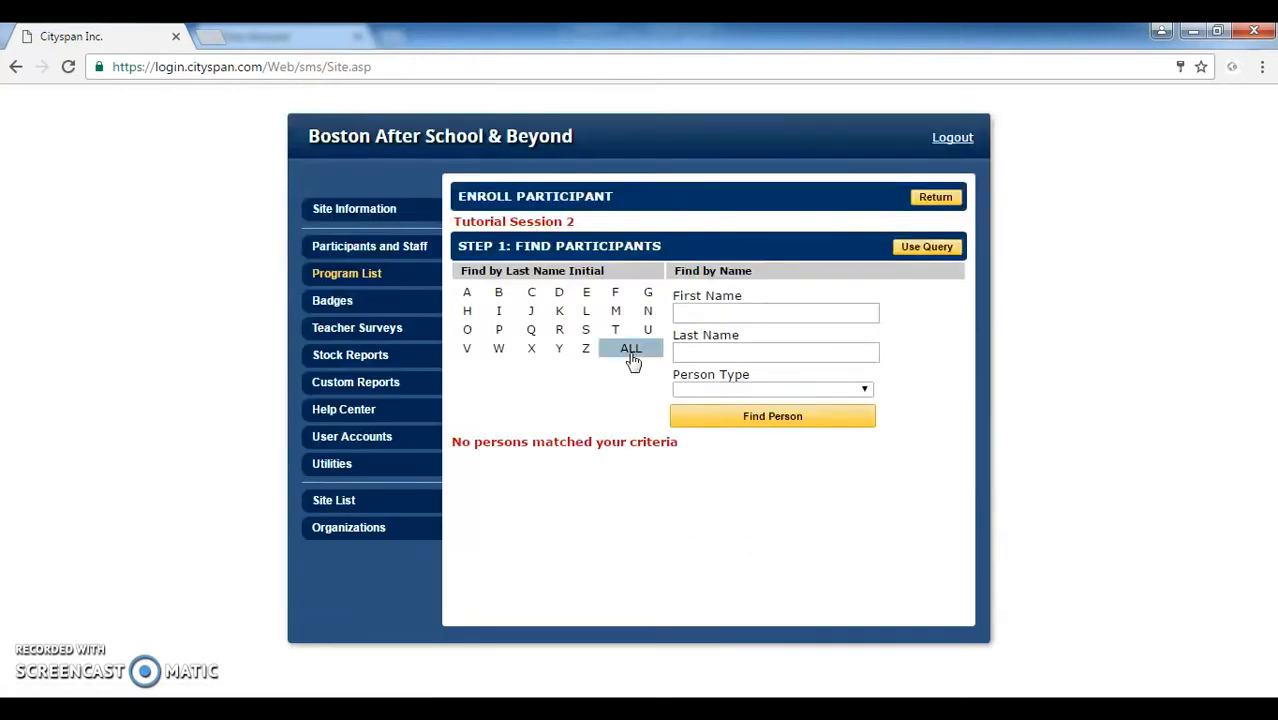
click(631, 358)
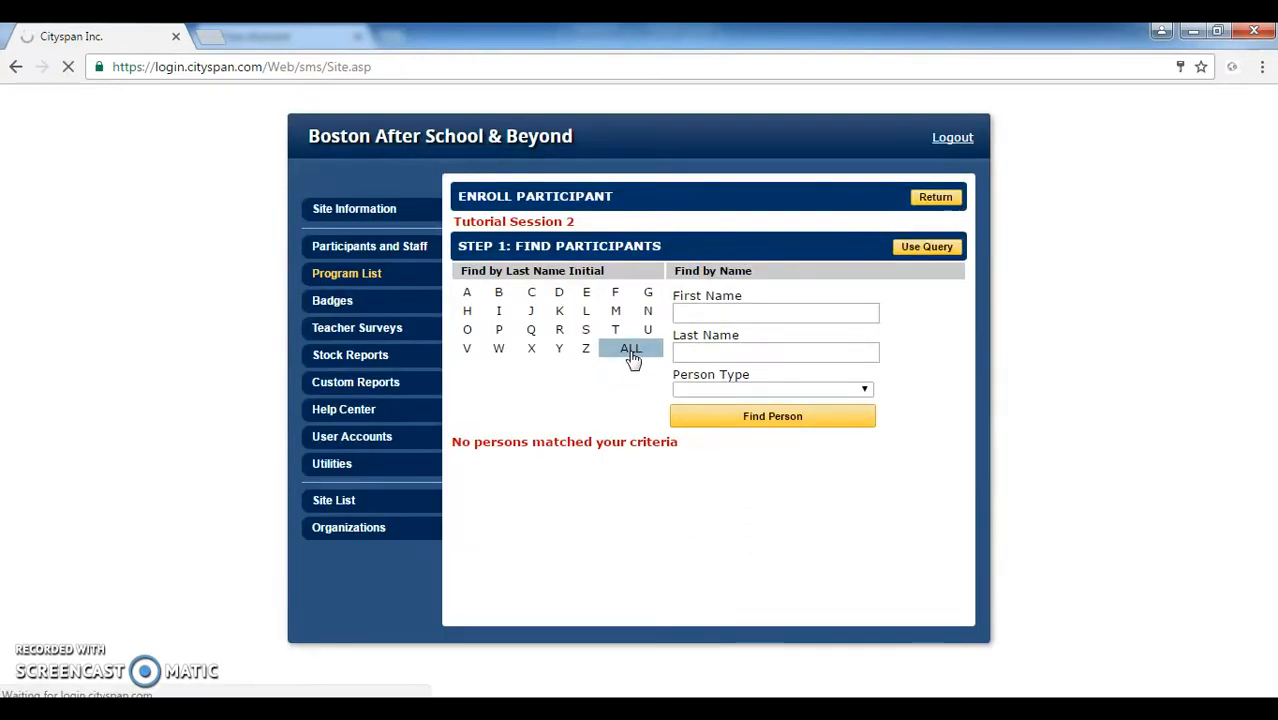
scroll(760, 610, down, 2)
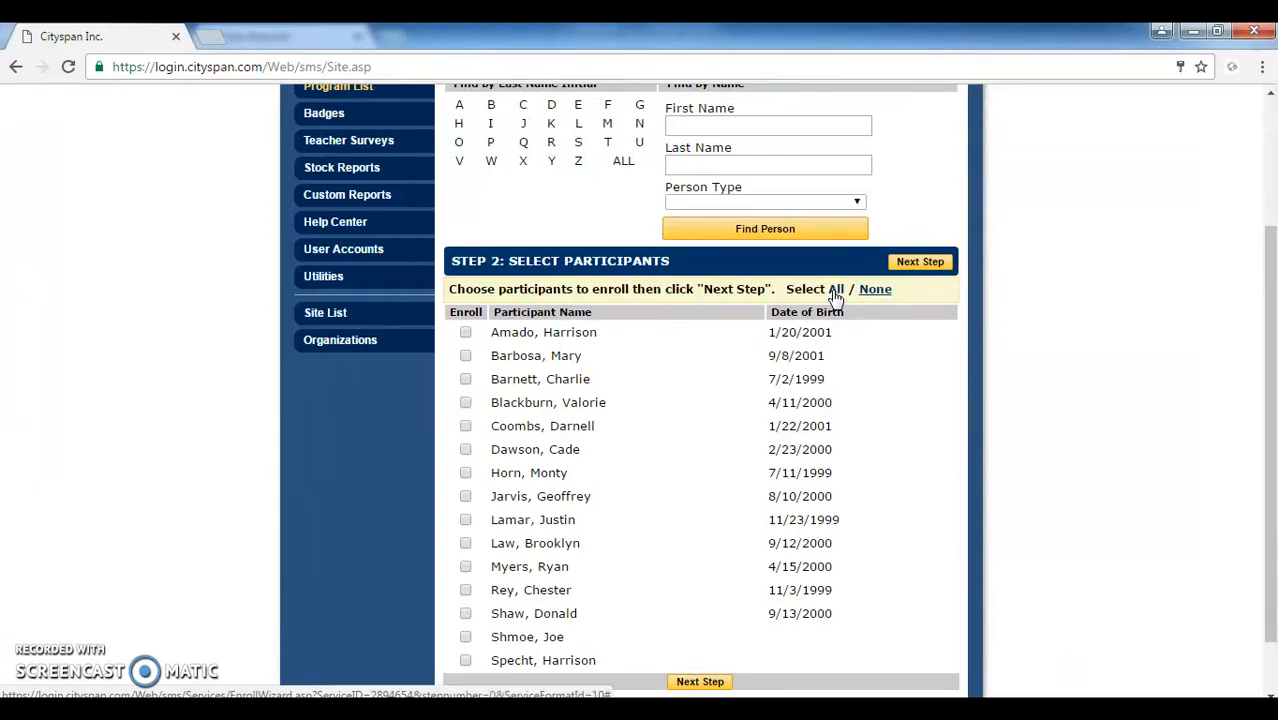
Mark the first and third listed participants for enrollment, and clear both selections again
click(465, 333)
click(466, 380)
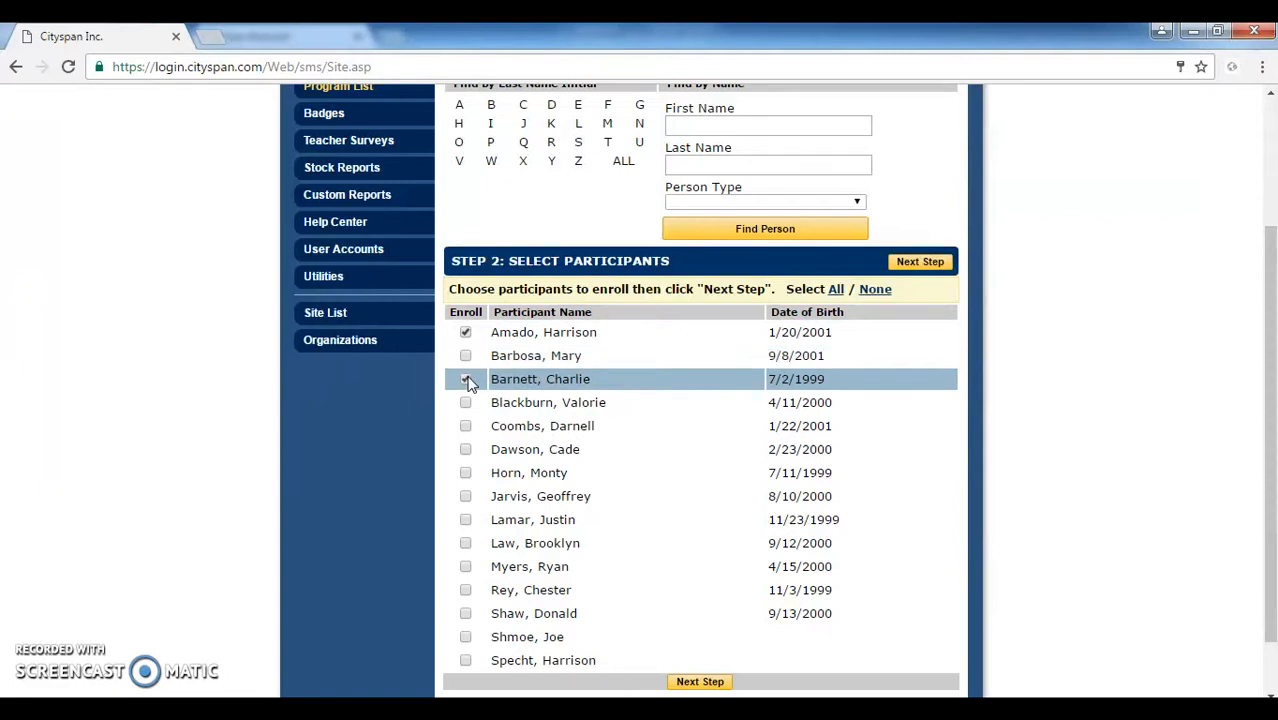
click(466, 380)
click(466, 335)
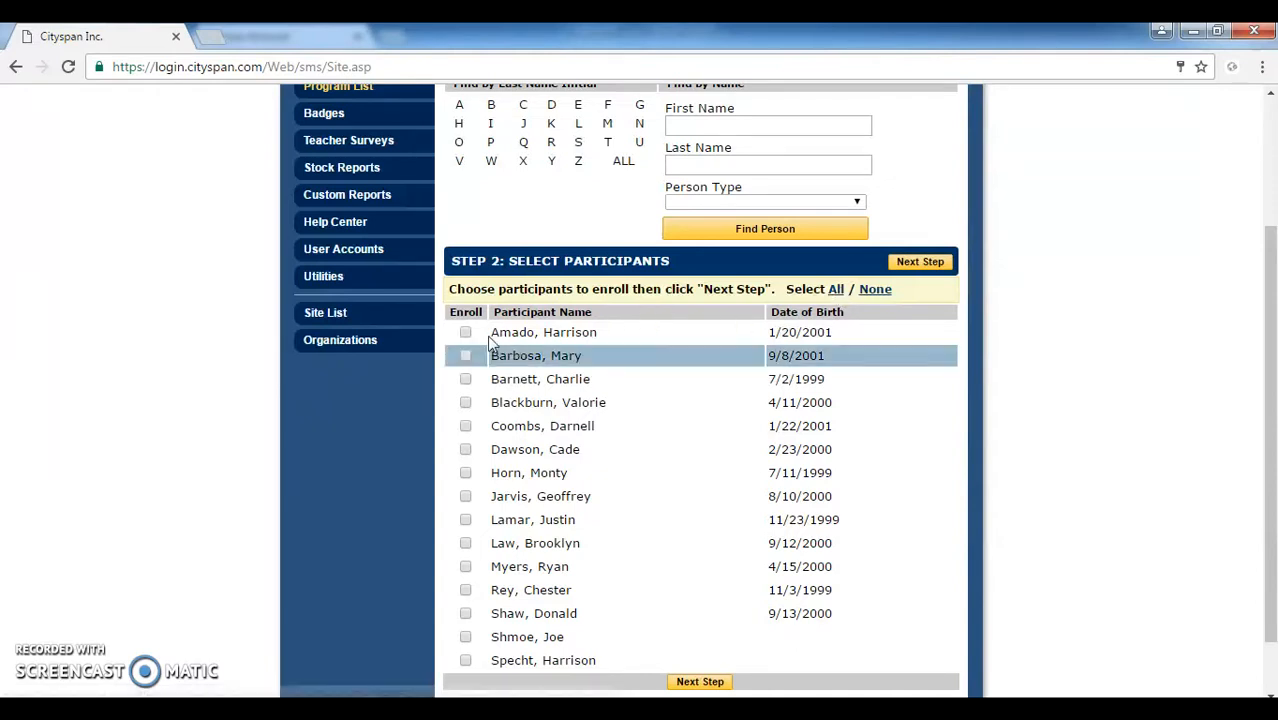
Update participants' active status for the date range 10/3/2016 to 10/28/2016 with the Participant Status Update Tool
click(363, 282)
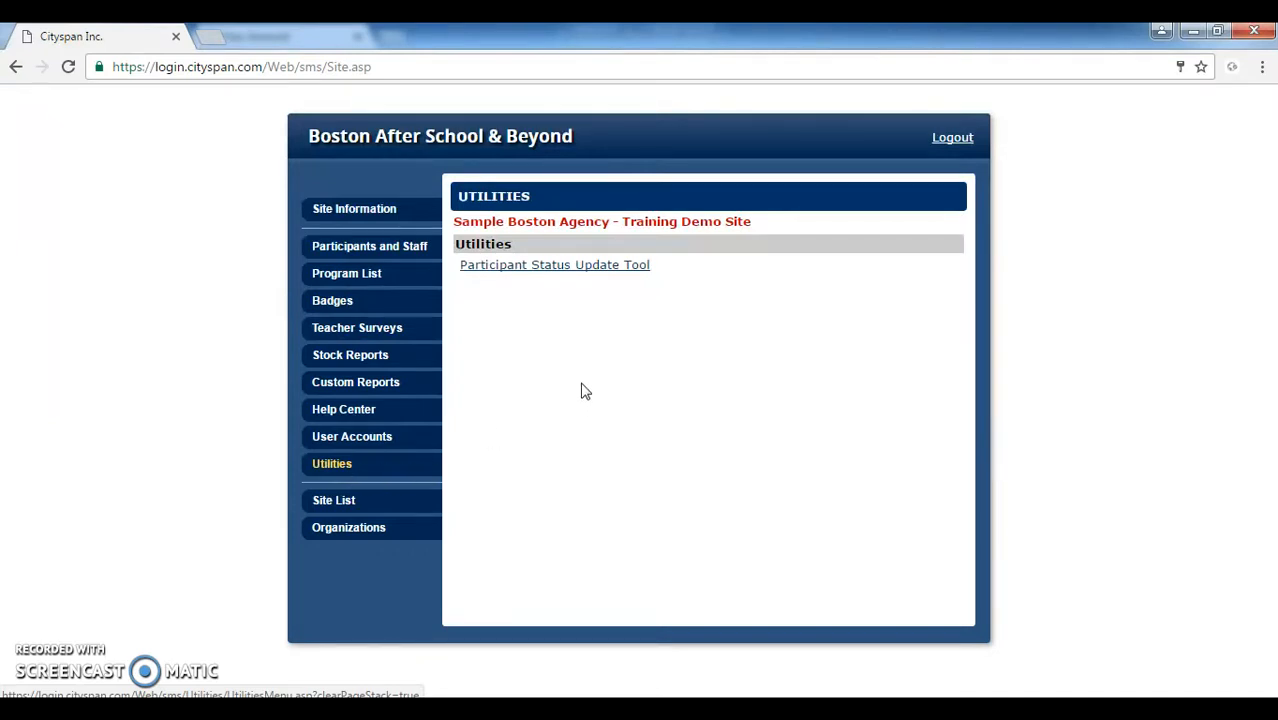
click(576, 266)
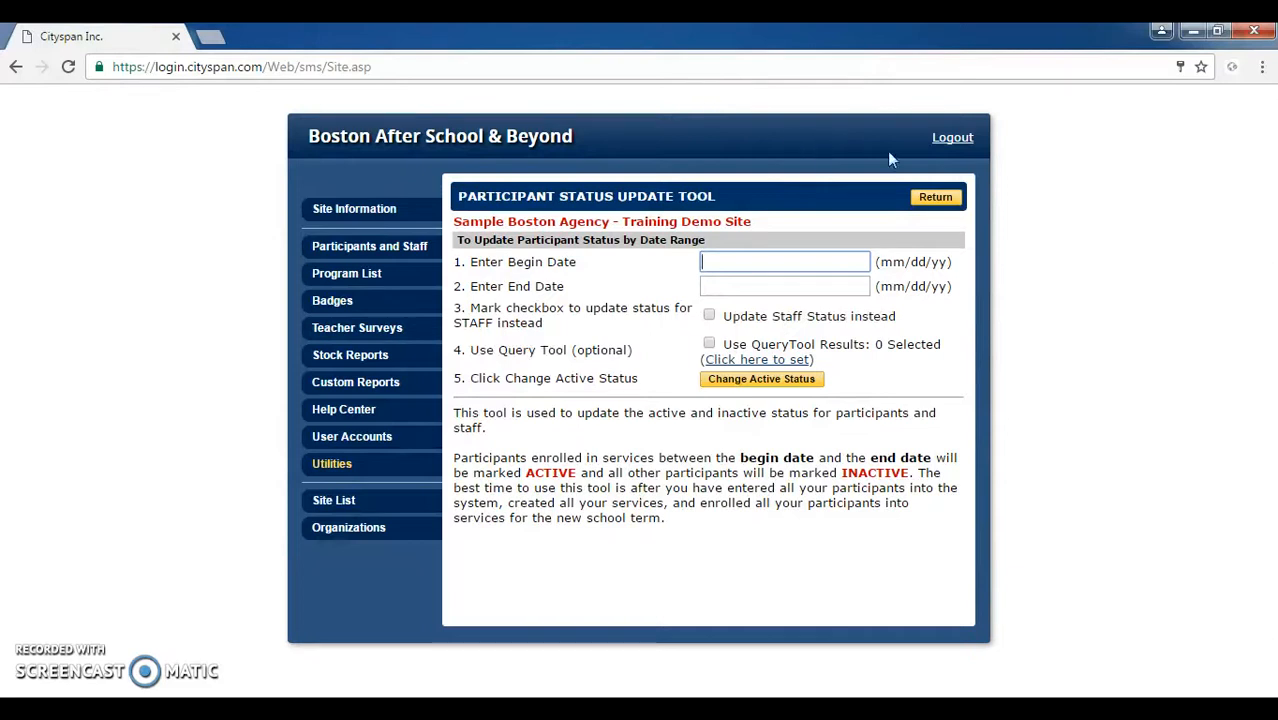
click(799, 266)
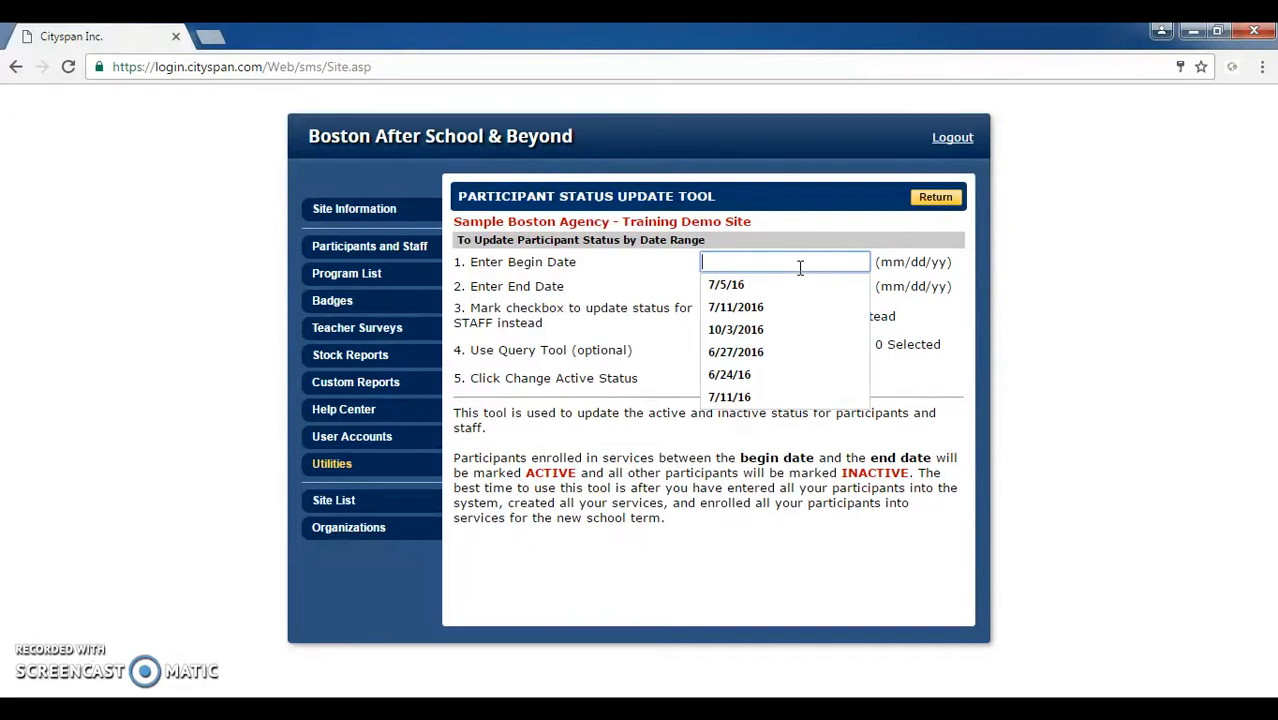
click(797, 340)
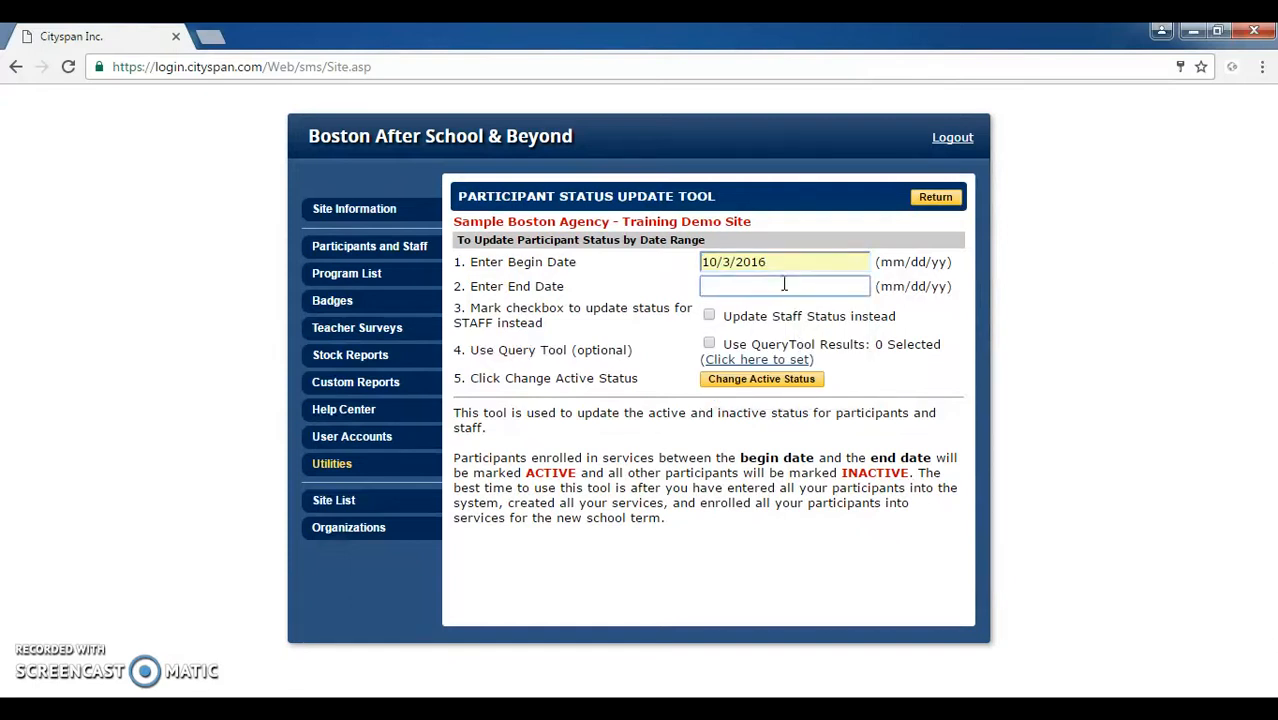
click(779, 287)
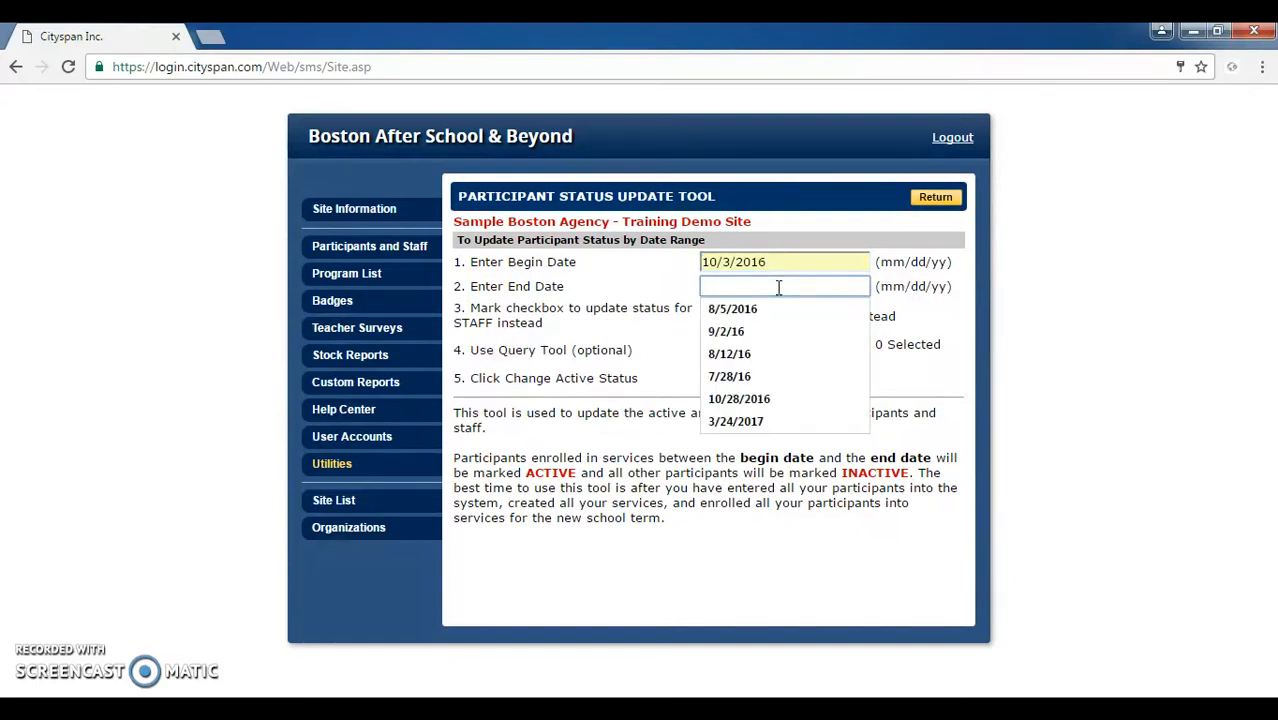
click(755, 398)
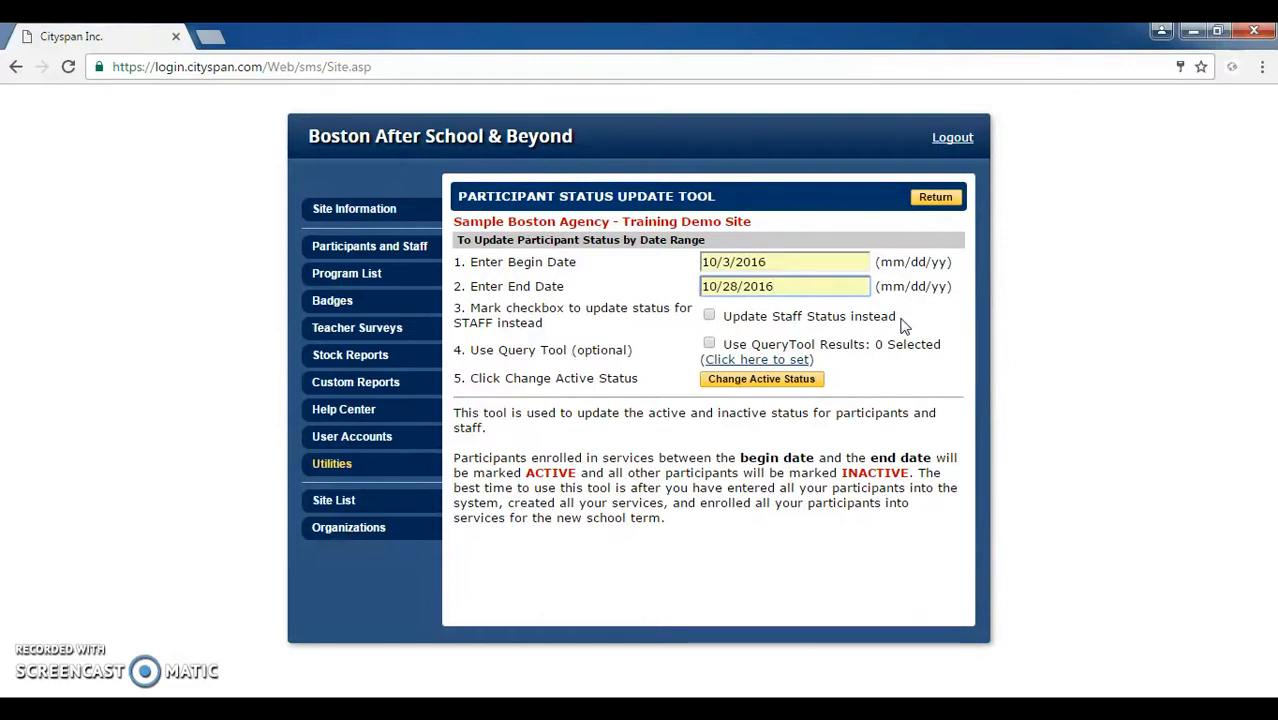
click(765, 385)
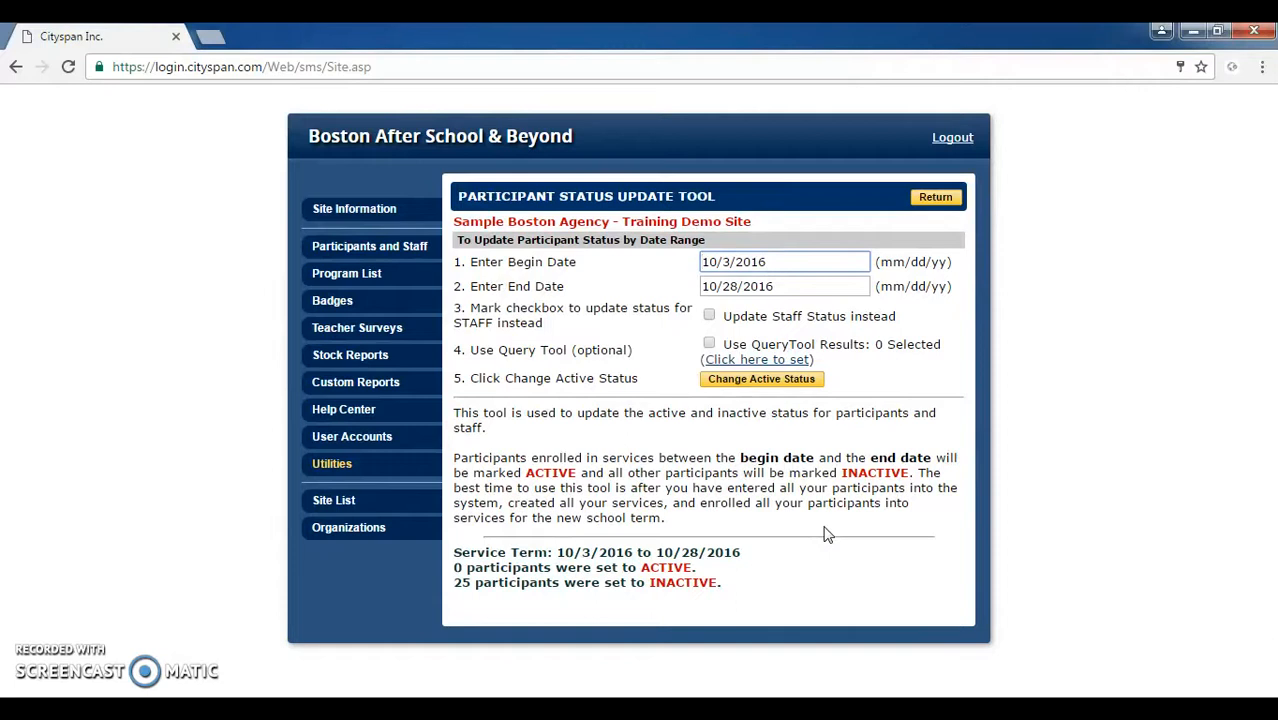
drag(456, 568, 463, 568)
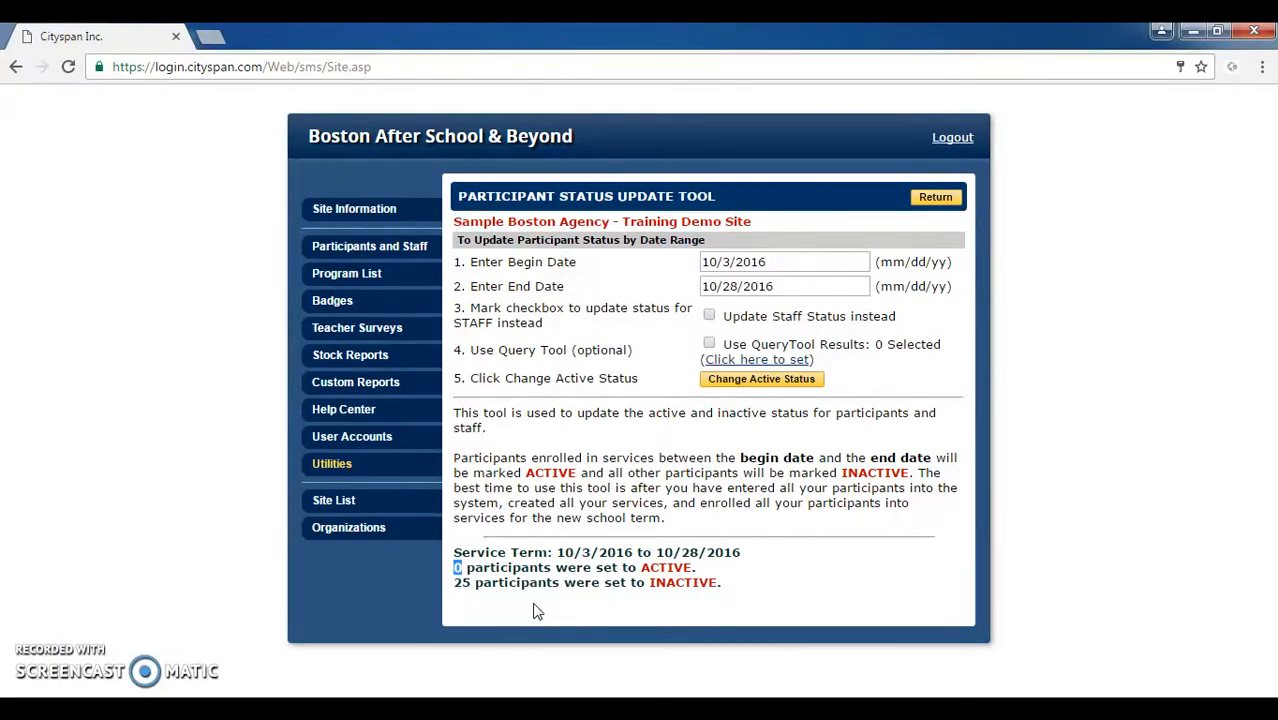
click(537, 611)
Upload the tutorial participant spreadsheet for Sample Boston Agency as type Participant Upload 2014-15, and close the Data Upload Tool
click(343, 509)
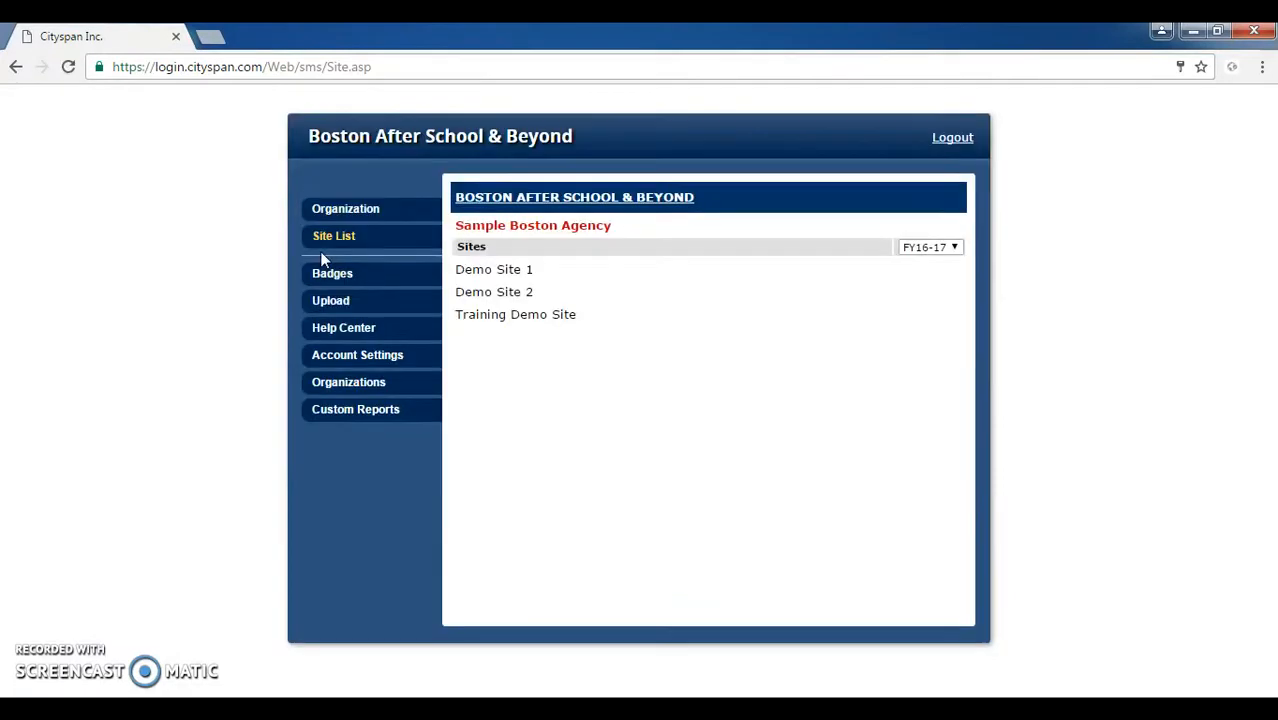
click(380, 313)
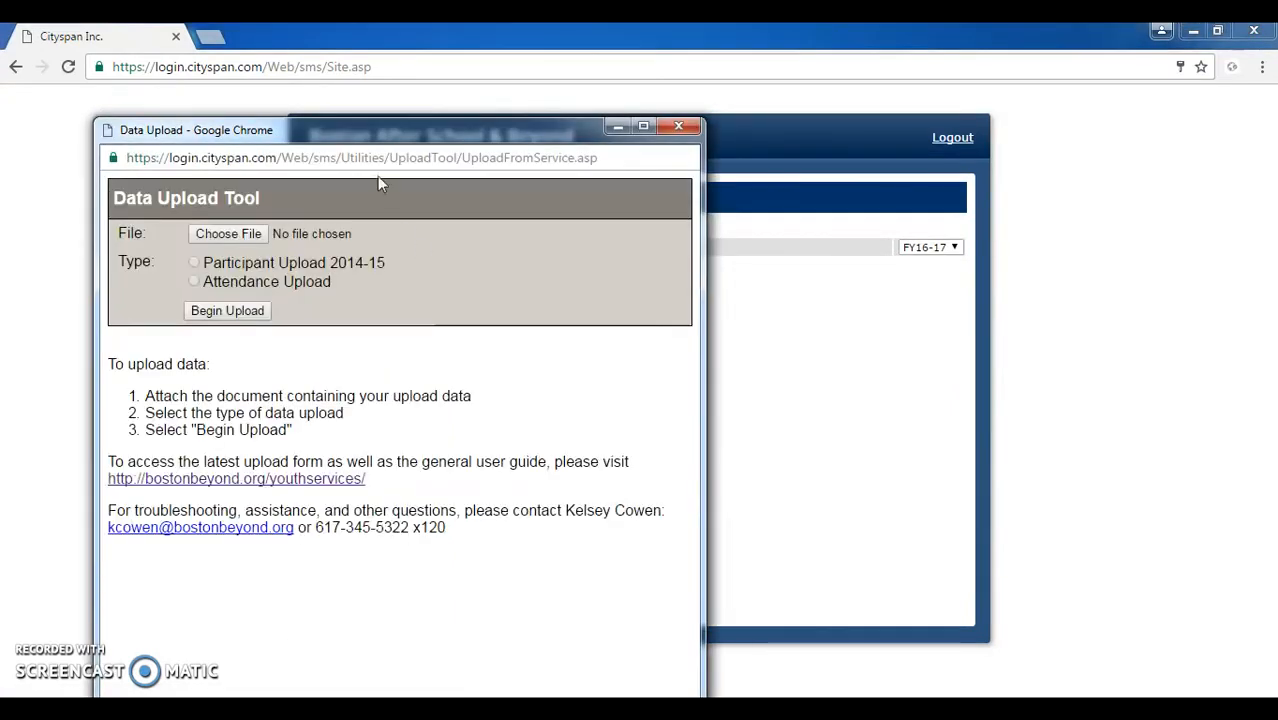
drag(367, 128, 353, 59)
click(214, 155)
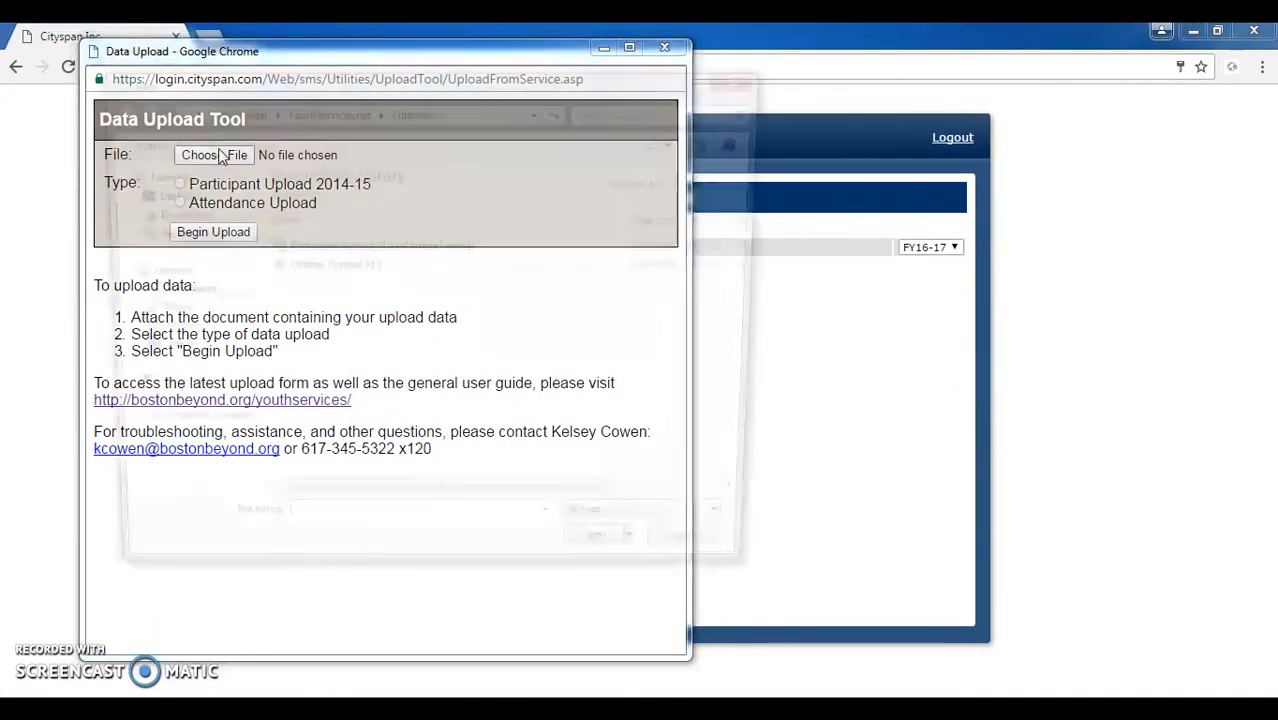
double_click(428, 247)
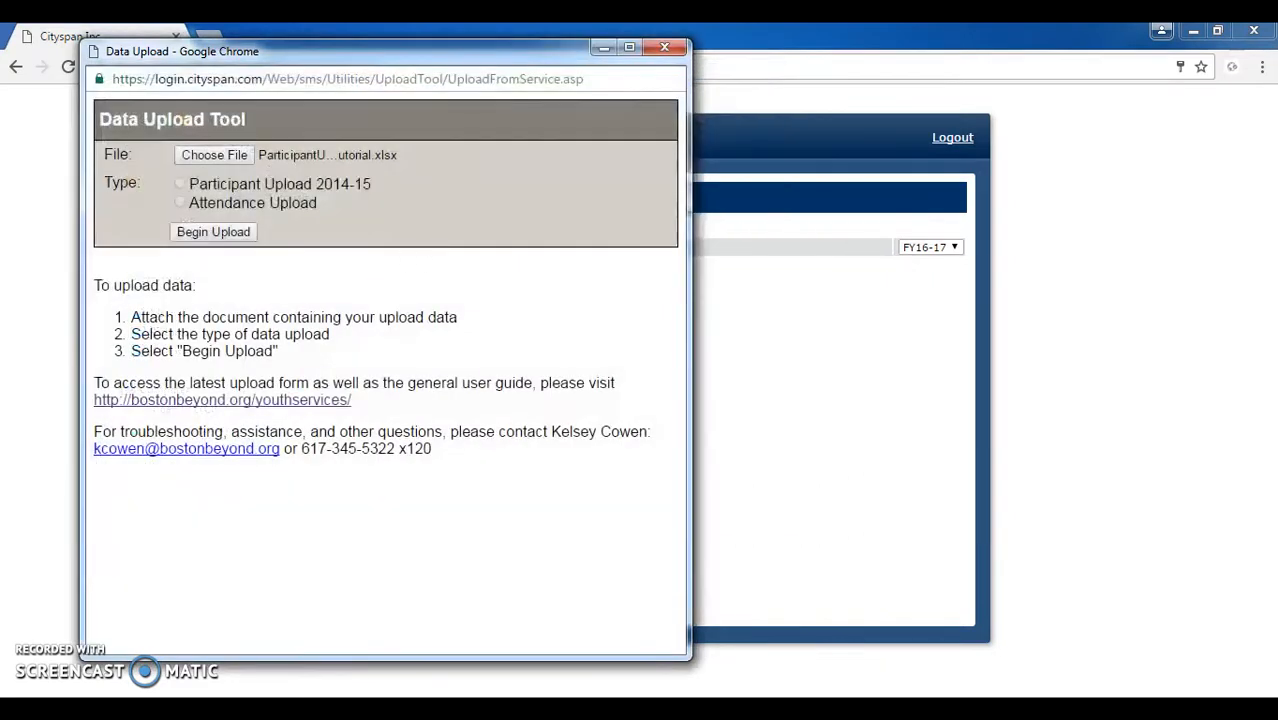
click(179, 185)
click(249, 236)
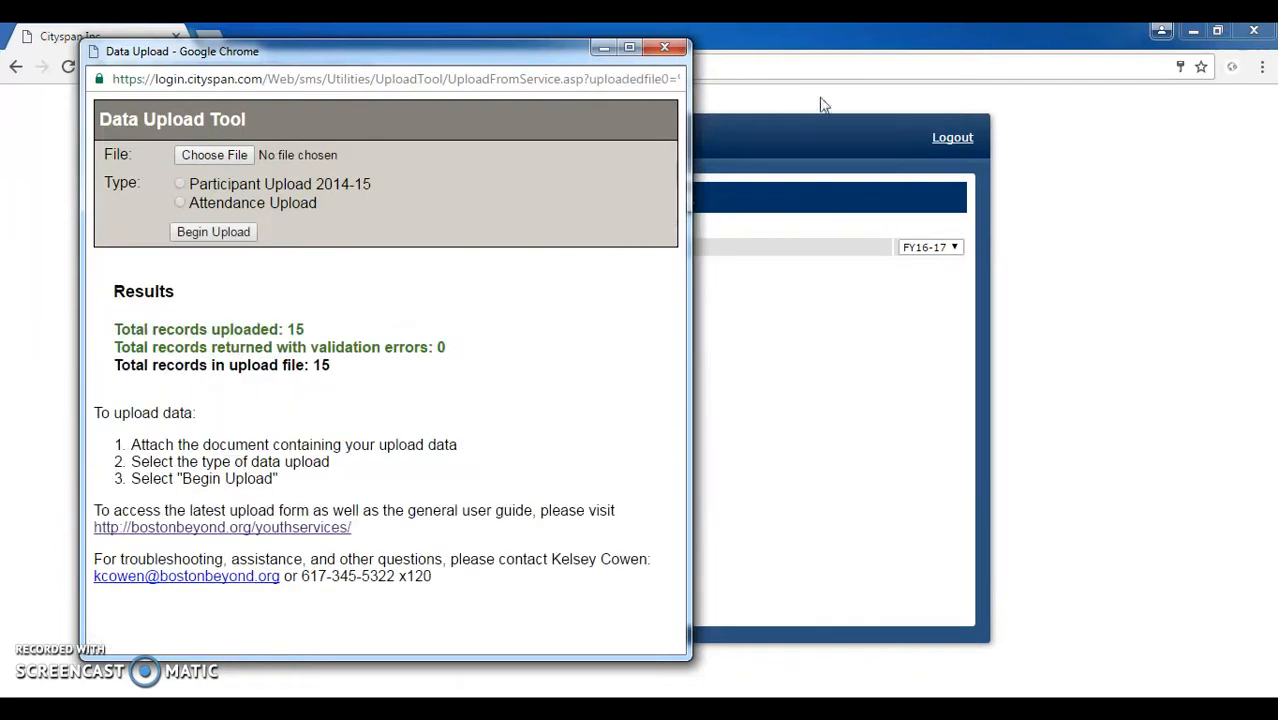
click(670, 52)
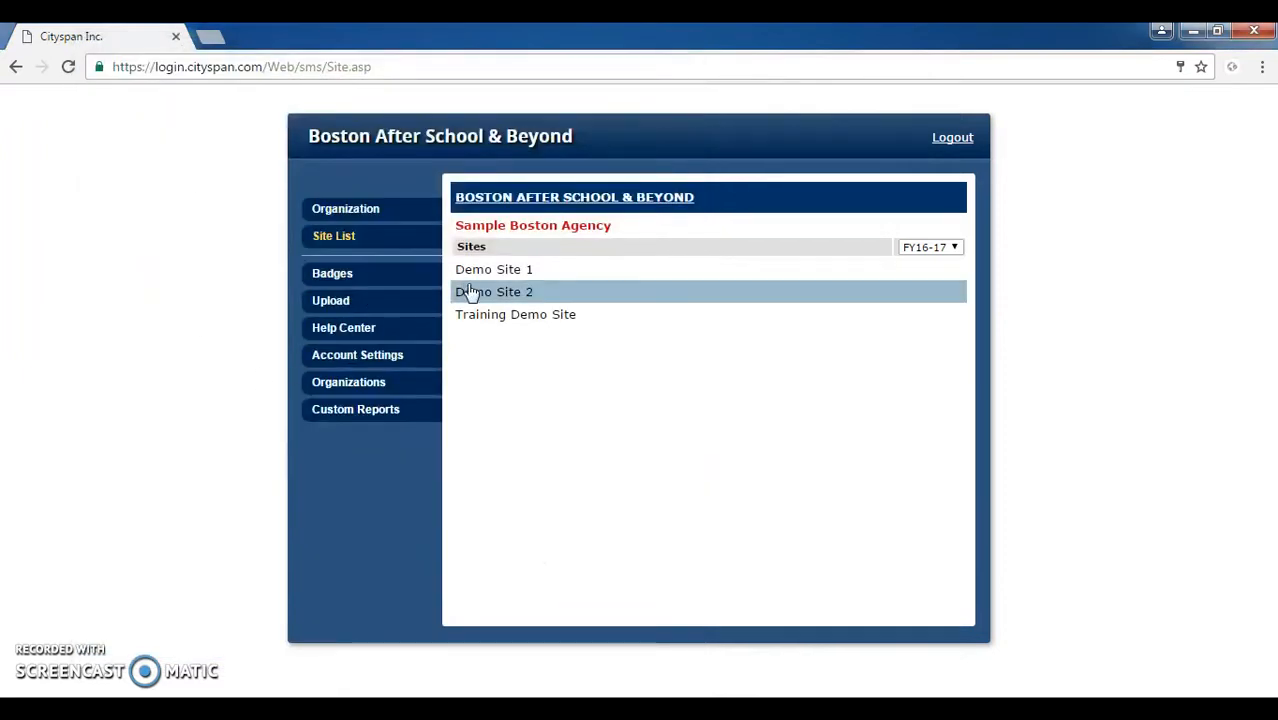
Open the Training Demo Site and view its list of active youth participants
click(494, 316)
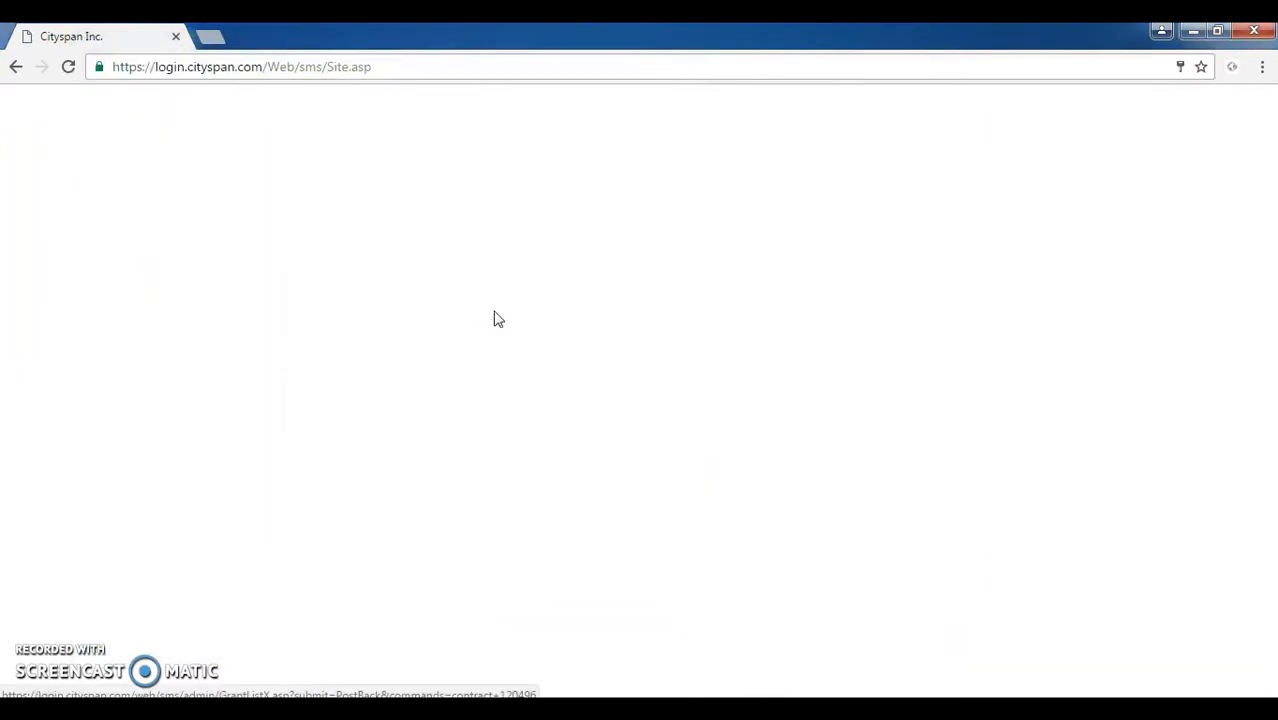
click(371, 246)
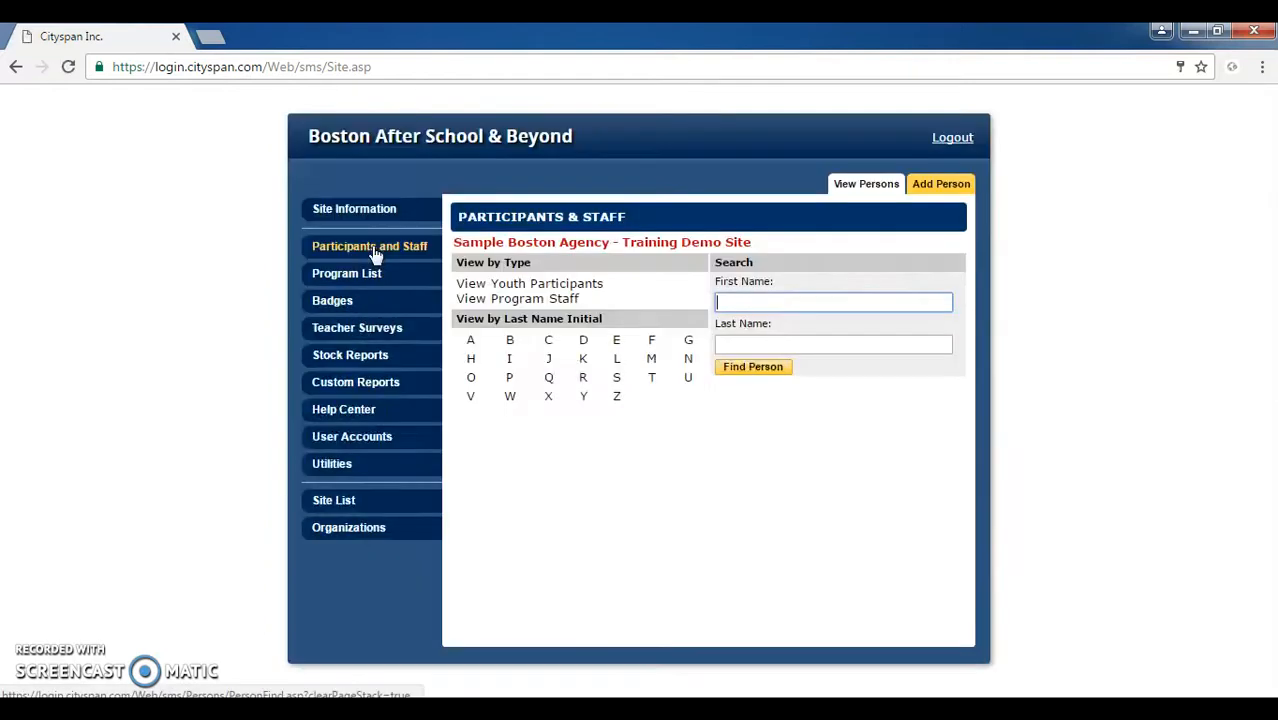
click(583, 287)
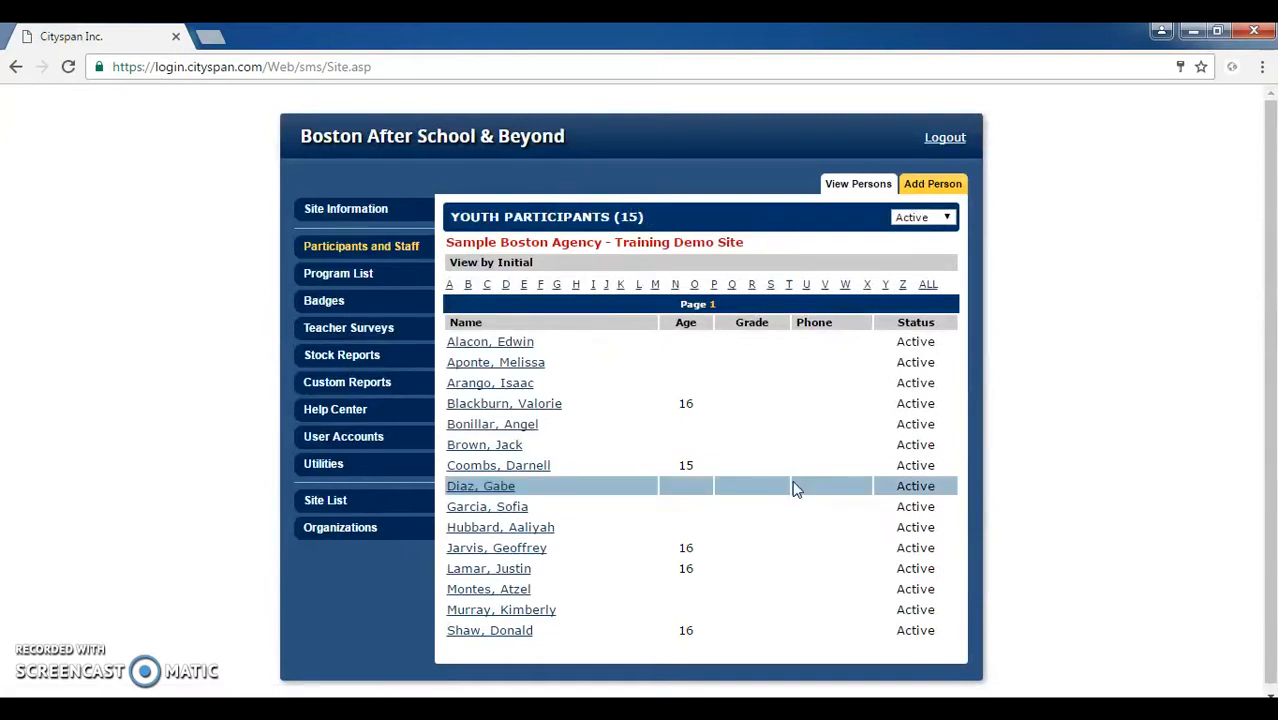
Show youth participants of all statuses and examine the status of each person in the list
click(947, 220)
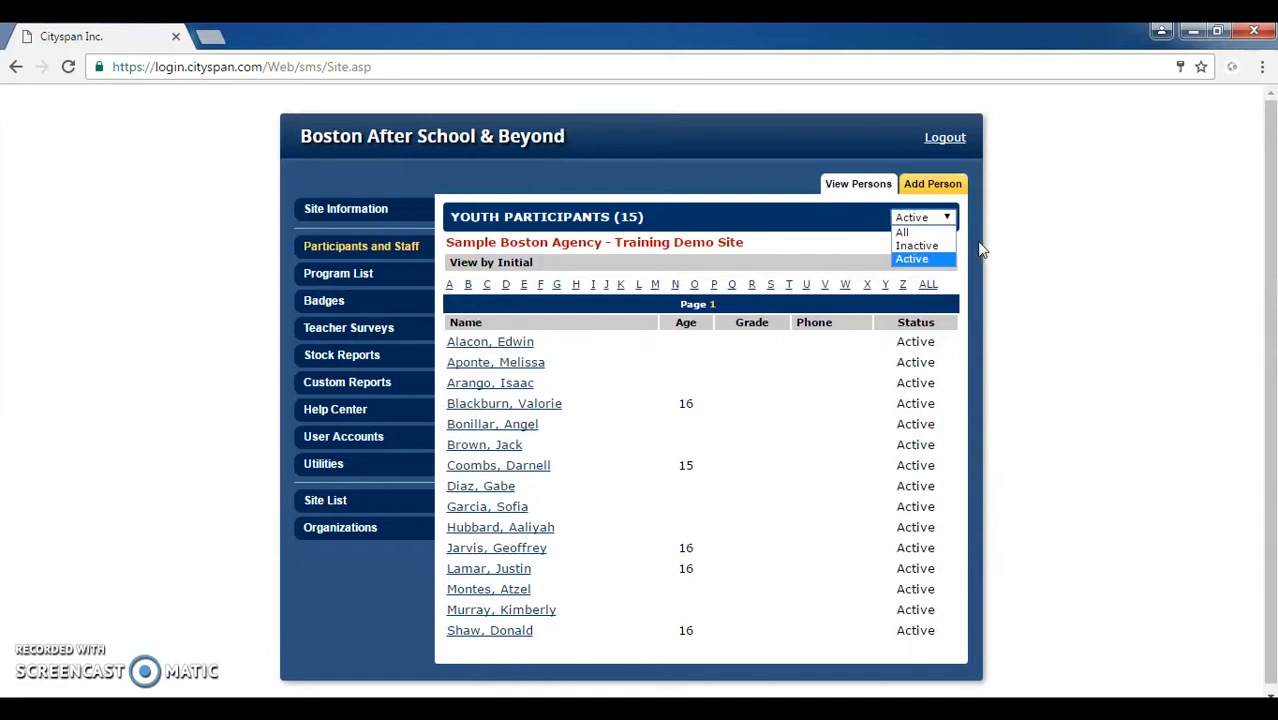
click(951, 232)
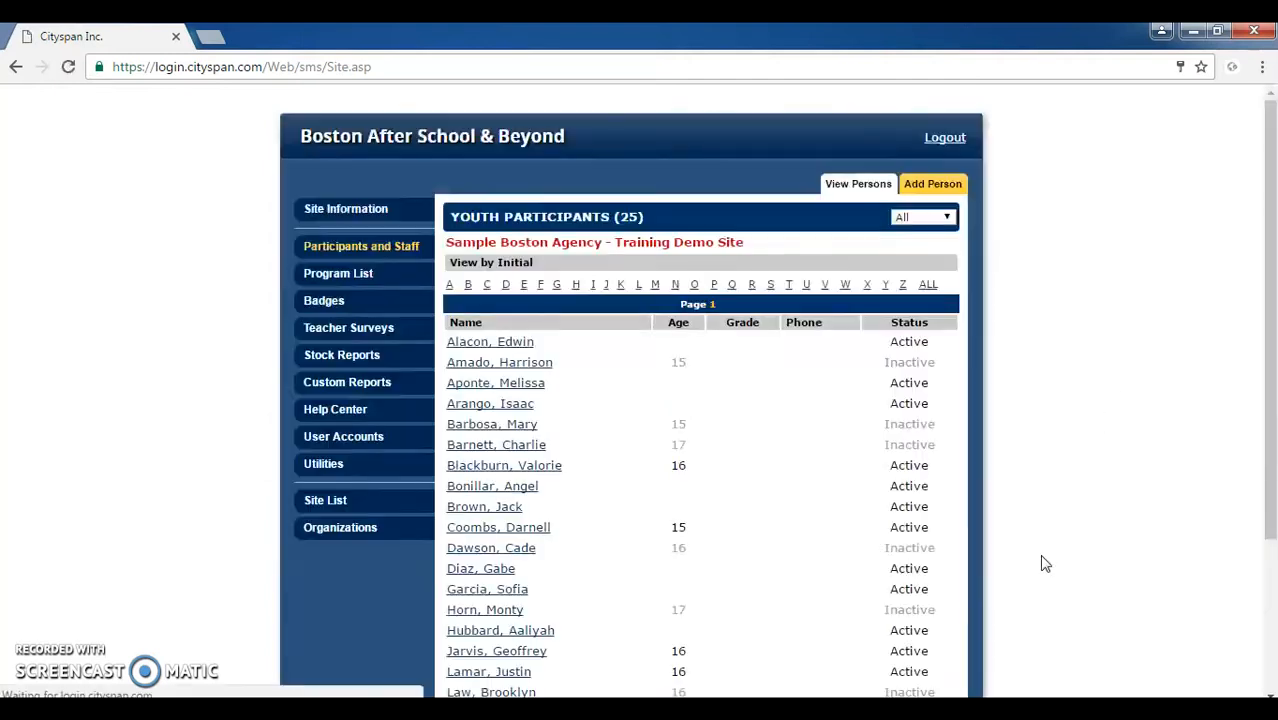
scroll(1045, 563, down, 1)
scroll(1045, 563, down, 1)
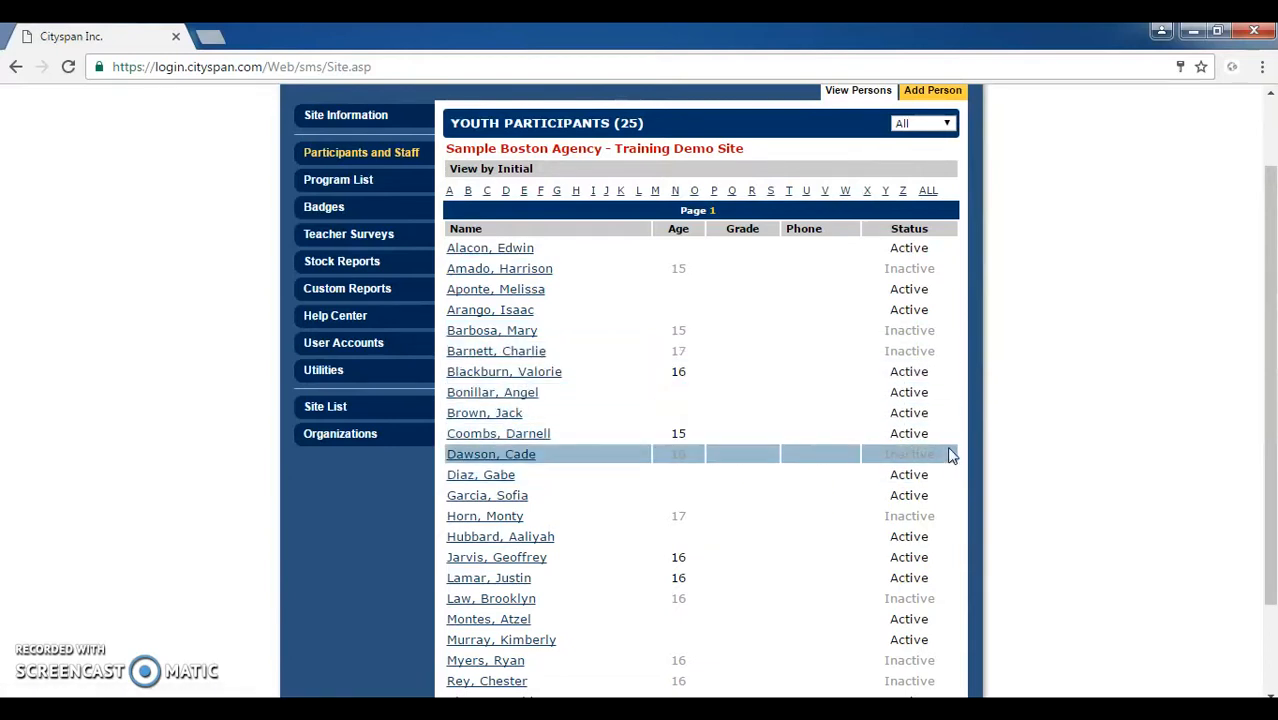
scroll(947, 453, down, 2)
scroll(600, 439, up, 3)
Filter the youth participant list to Inactive, and set the filter back to Active
click(922, 217)
click(920, 245)
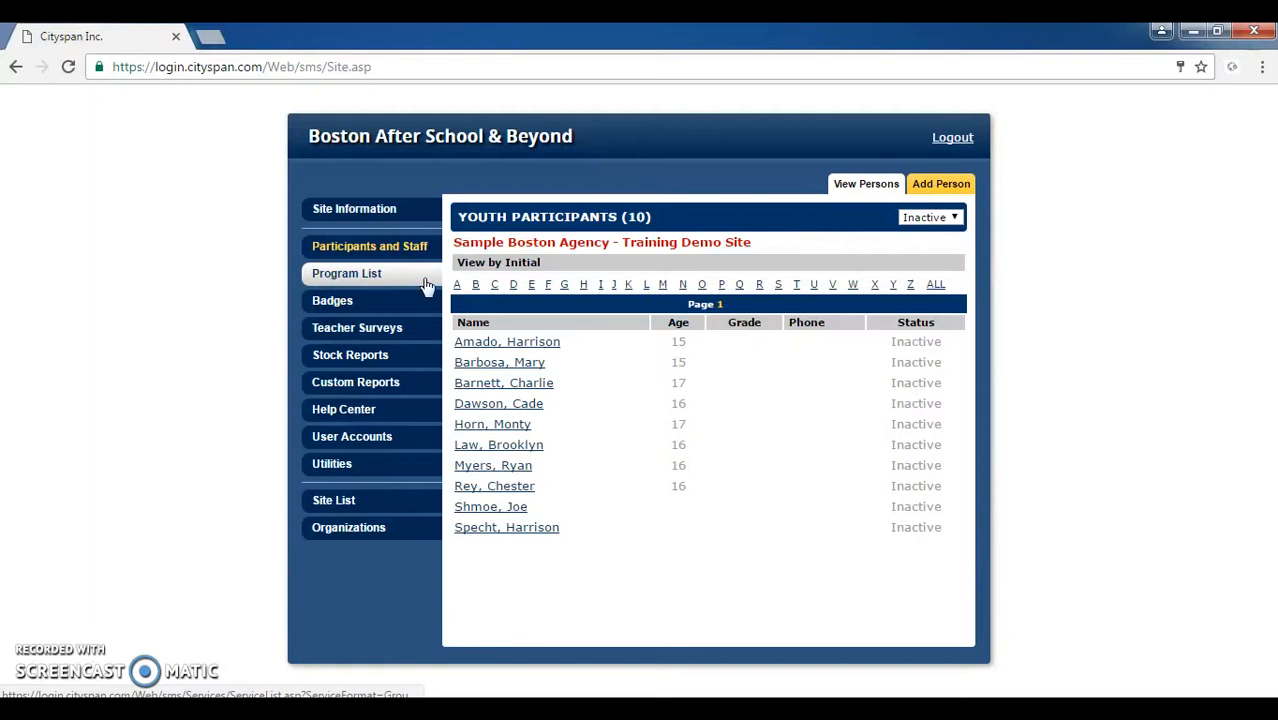
click(929, 217)
click(920, 260)
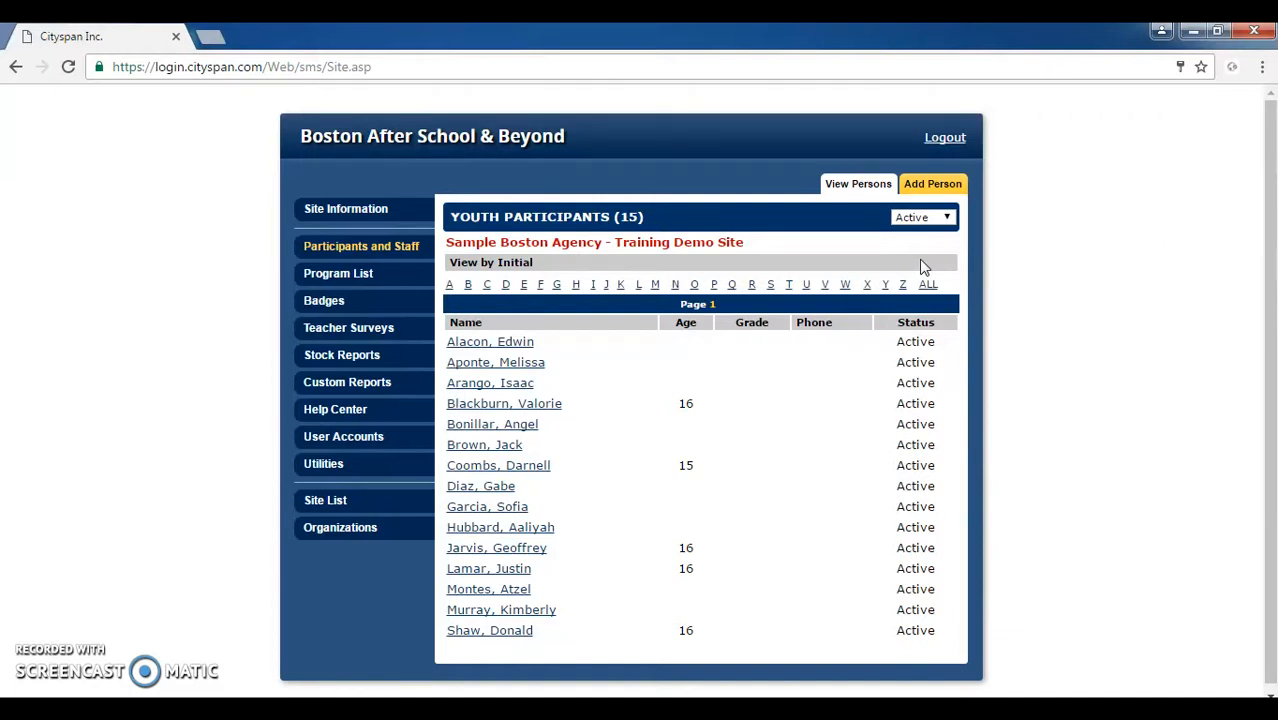
Open the enrollment list of Tutorial Session 2 and list all participants available for enrolling
click(384, 283)
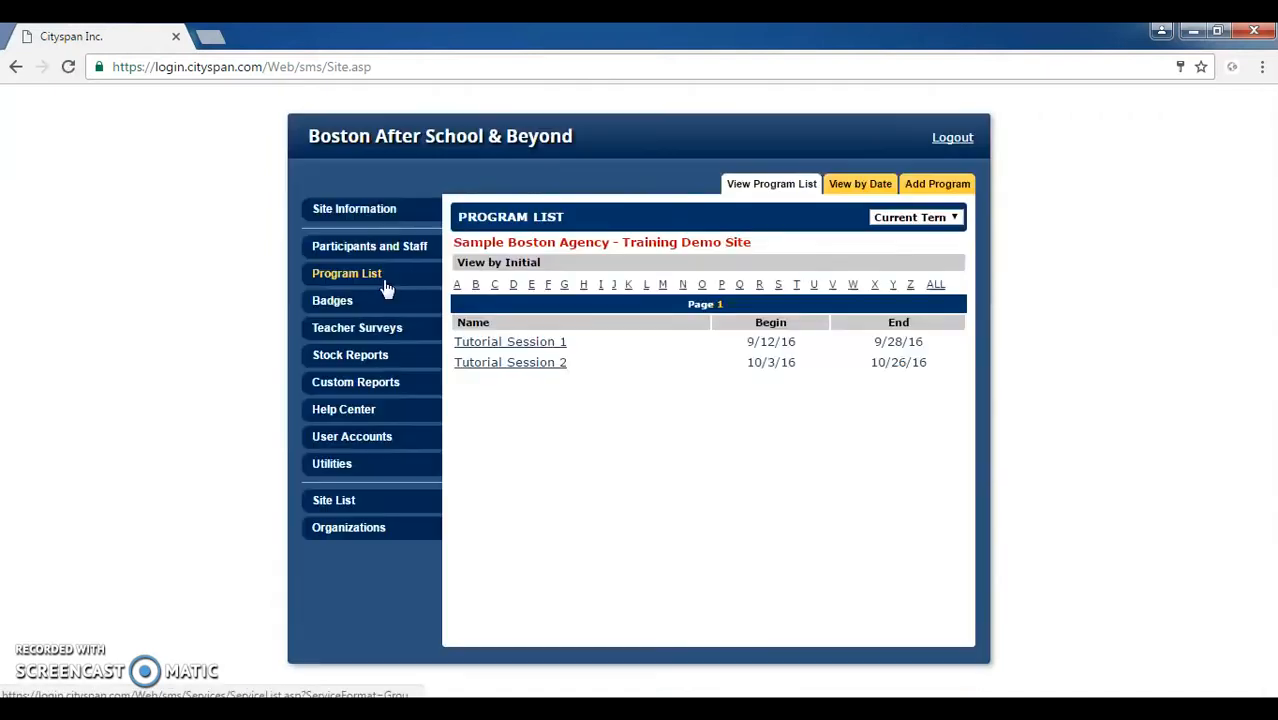
click(531, 364)
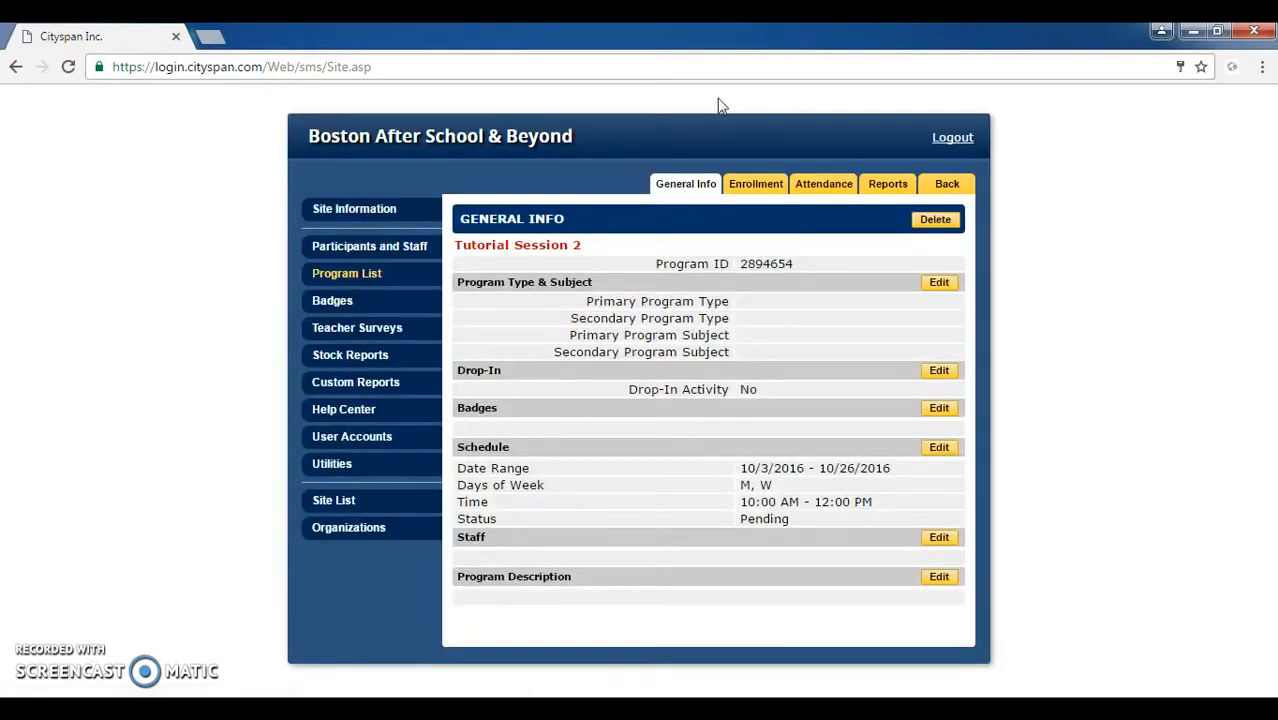
click(771, 185)
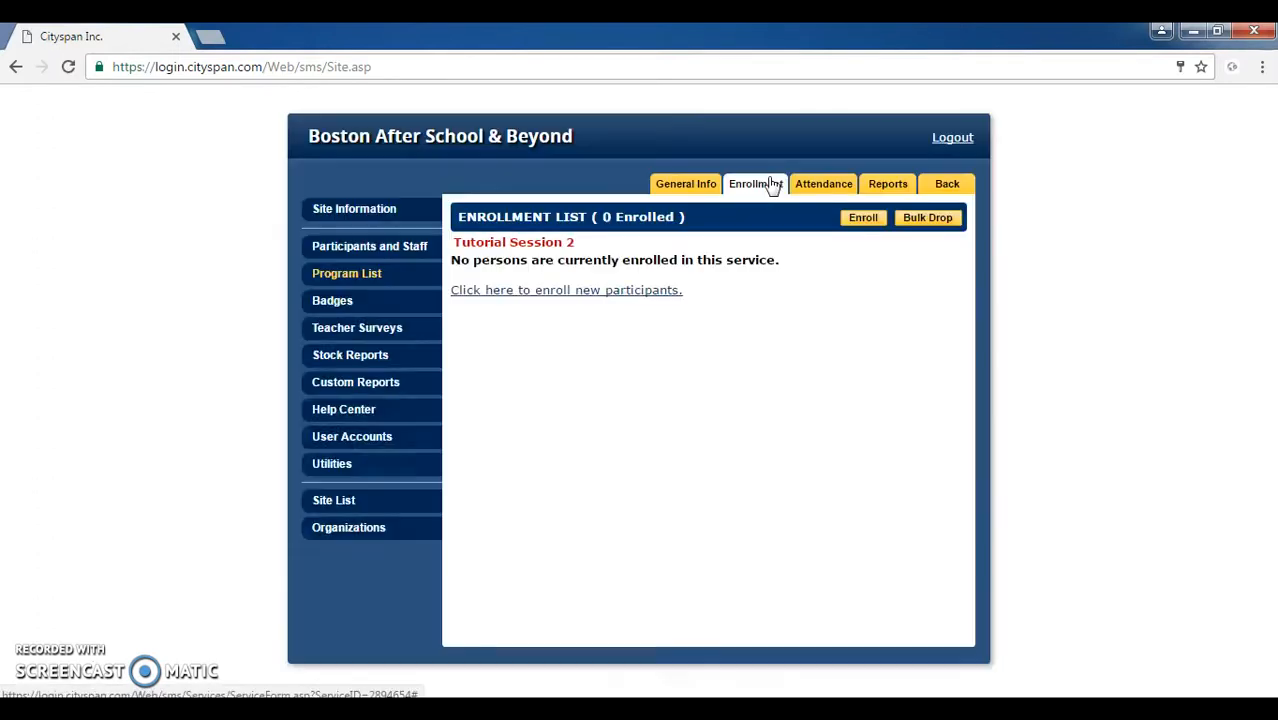
click(662, 291)
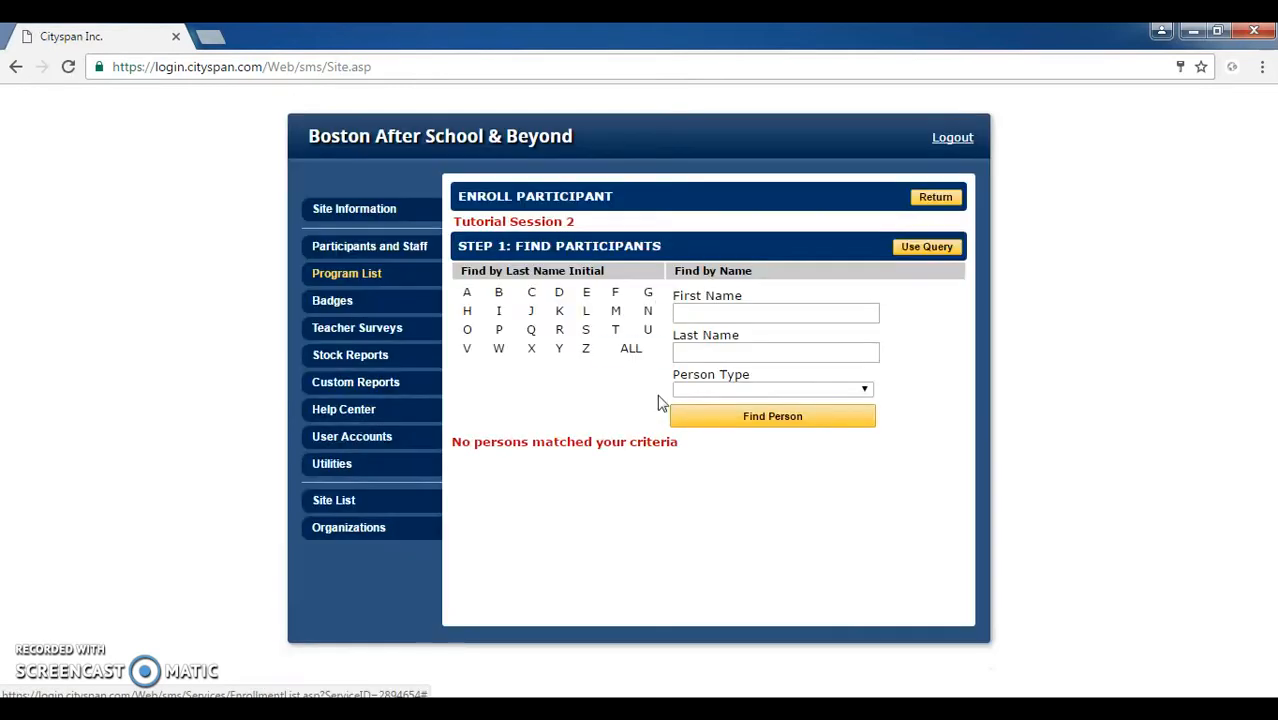
click(630, 350)
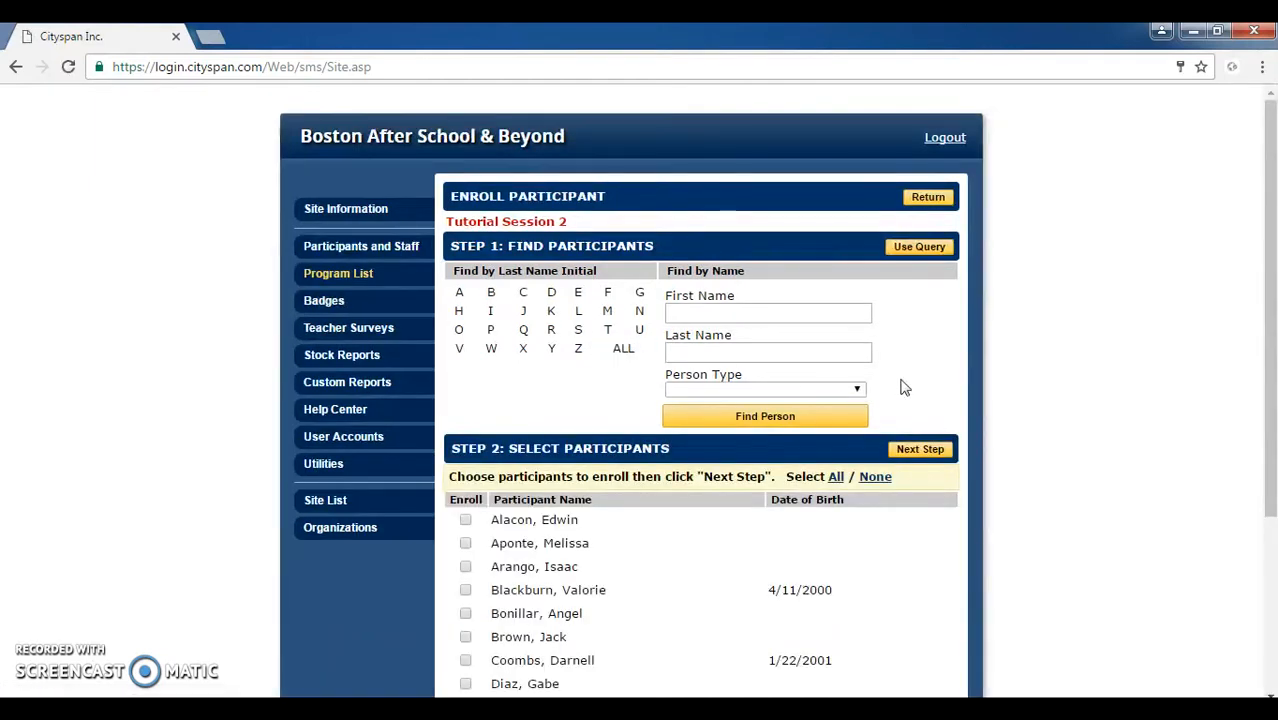
Enroll all listed participants in Tutorial Session 2 with the enroll date 10/3/2016 and finish the enrollment
scroll(1135, 417, down, 3)
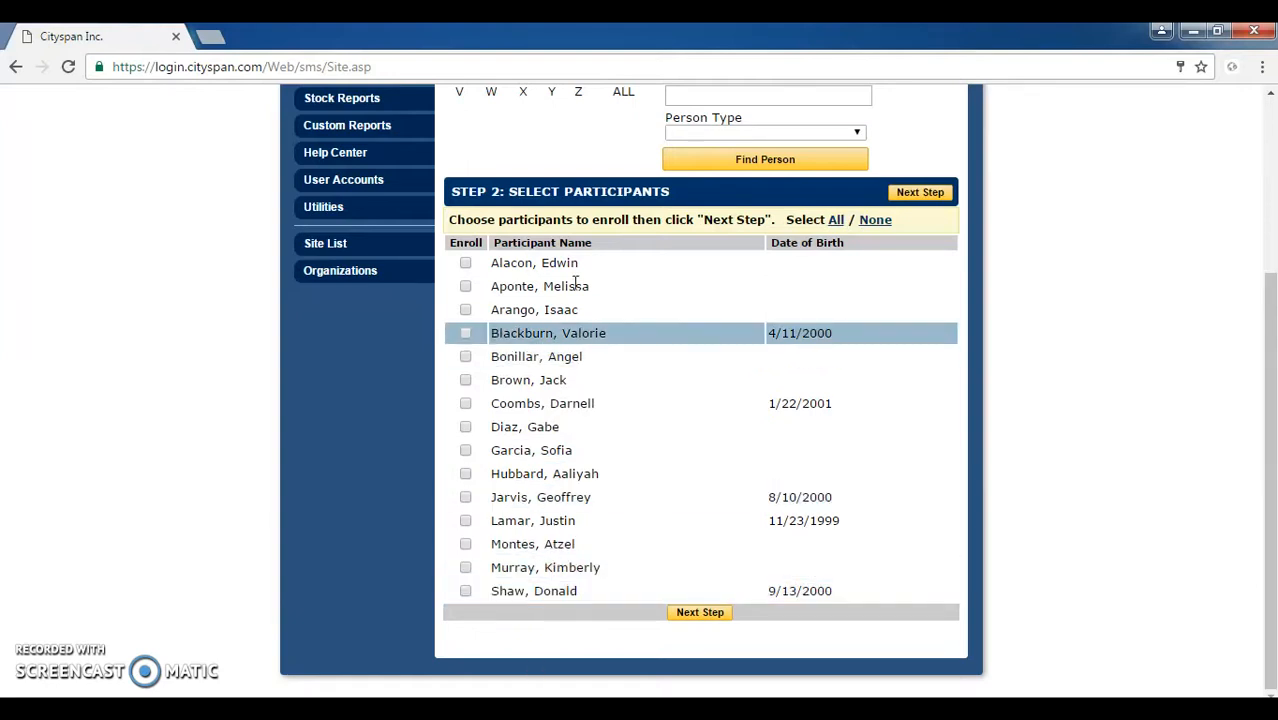
click(840, 220)
scroll(1127, 491, down, 3)
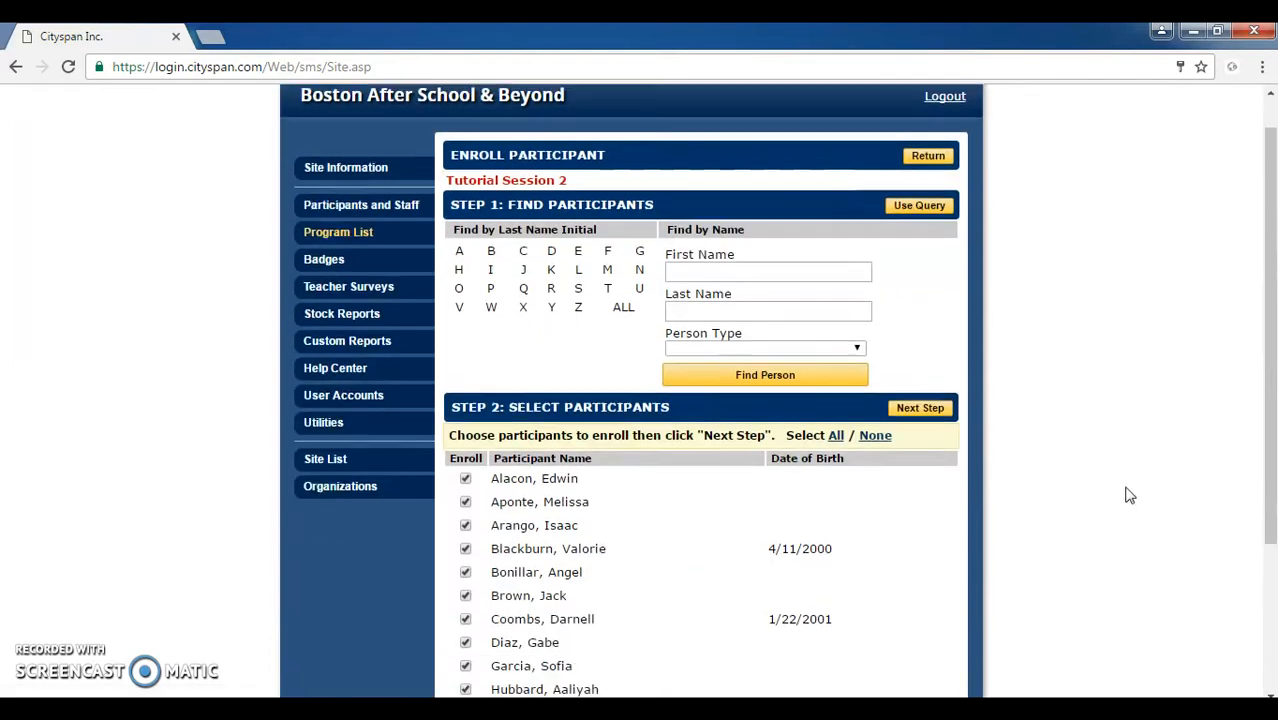
click(706, 615)
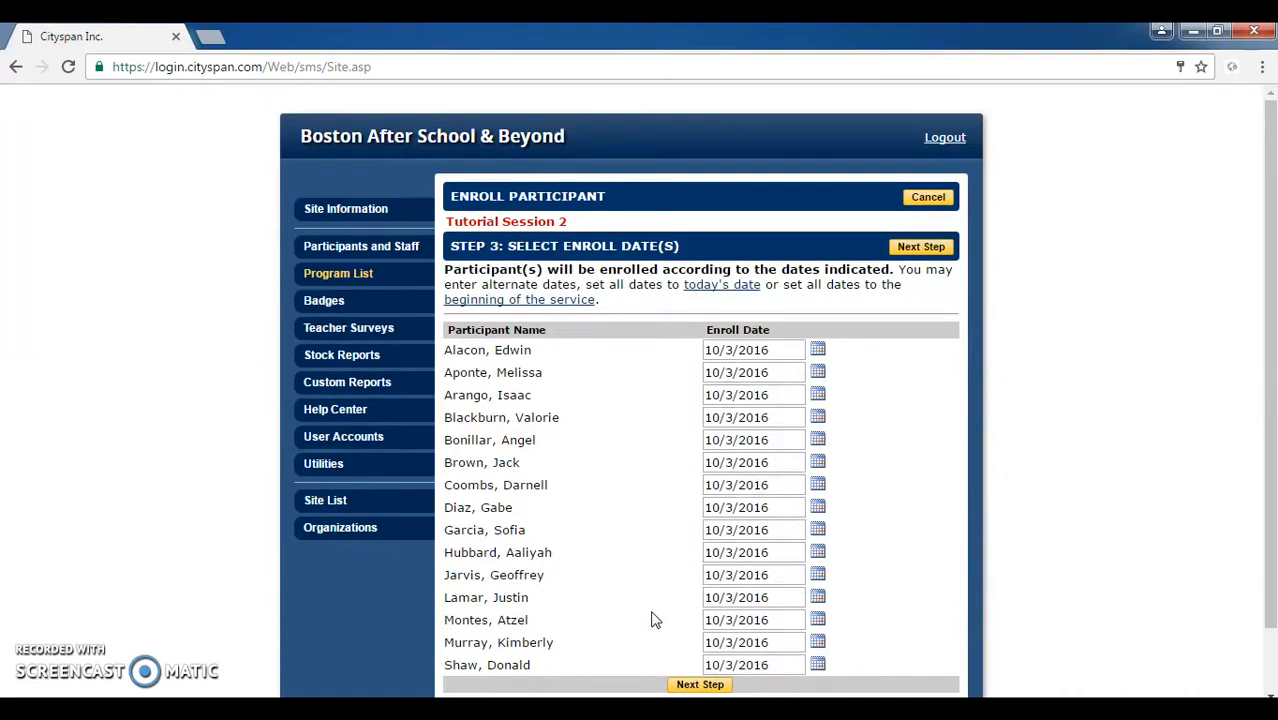
click(681, 687)
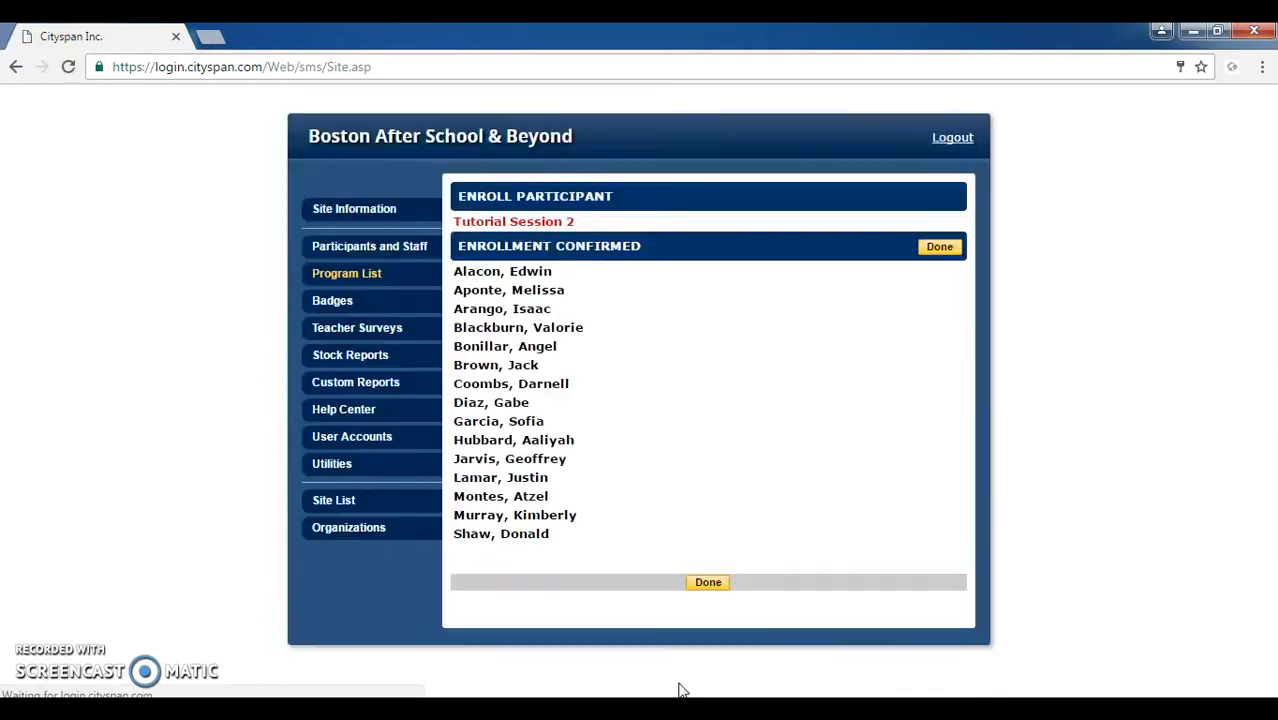
click(716, 586)
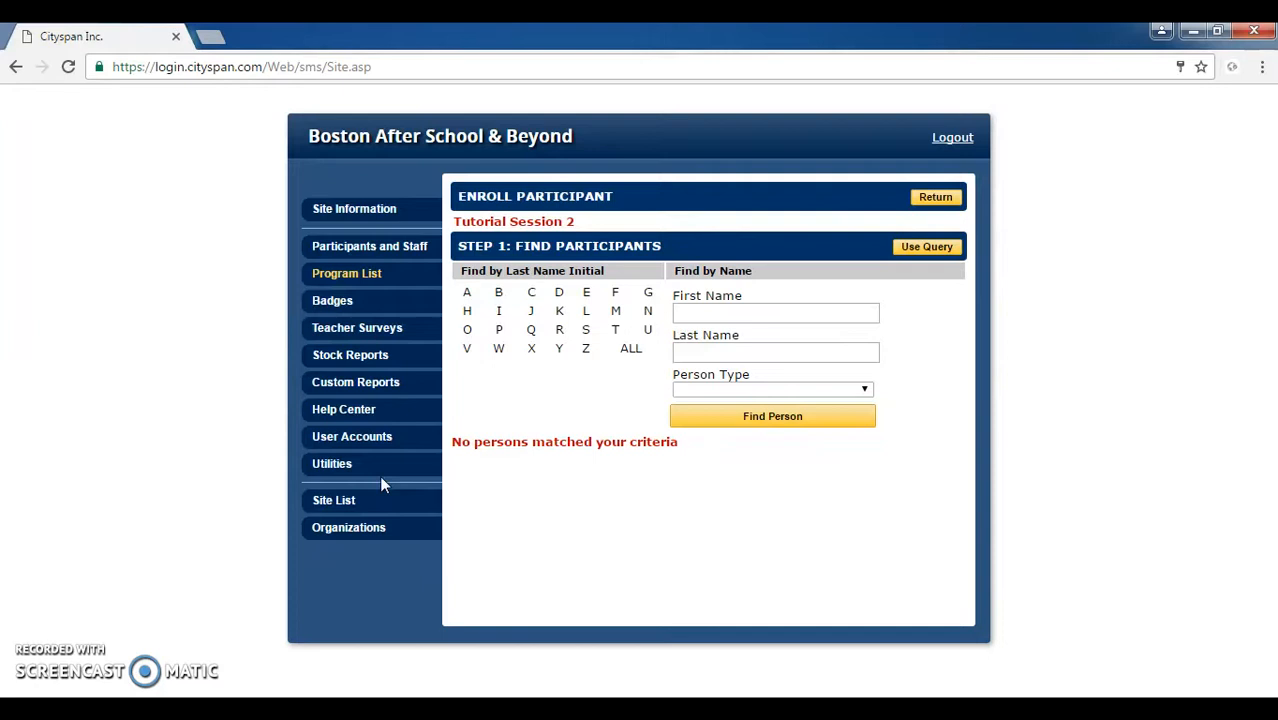
Open the Participant Status Update Tool and set the begin date to 10/3/2016 and the end date to 10/28/2016
click(351, 466)
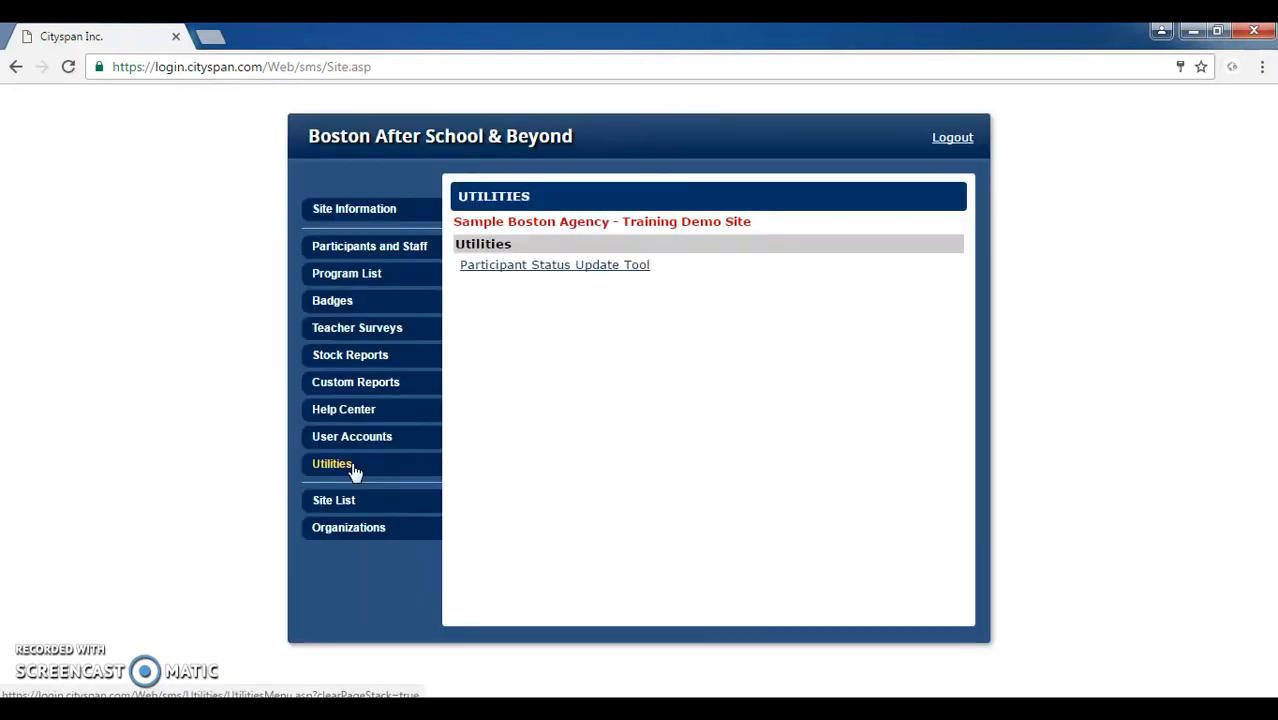
click(538, 268)
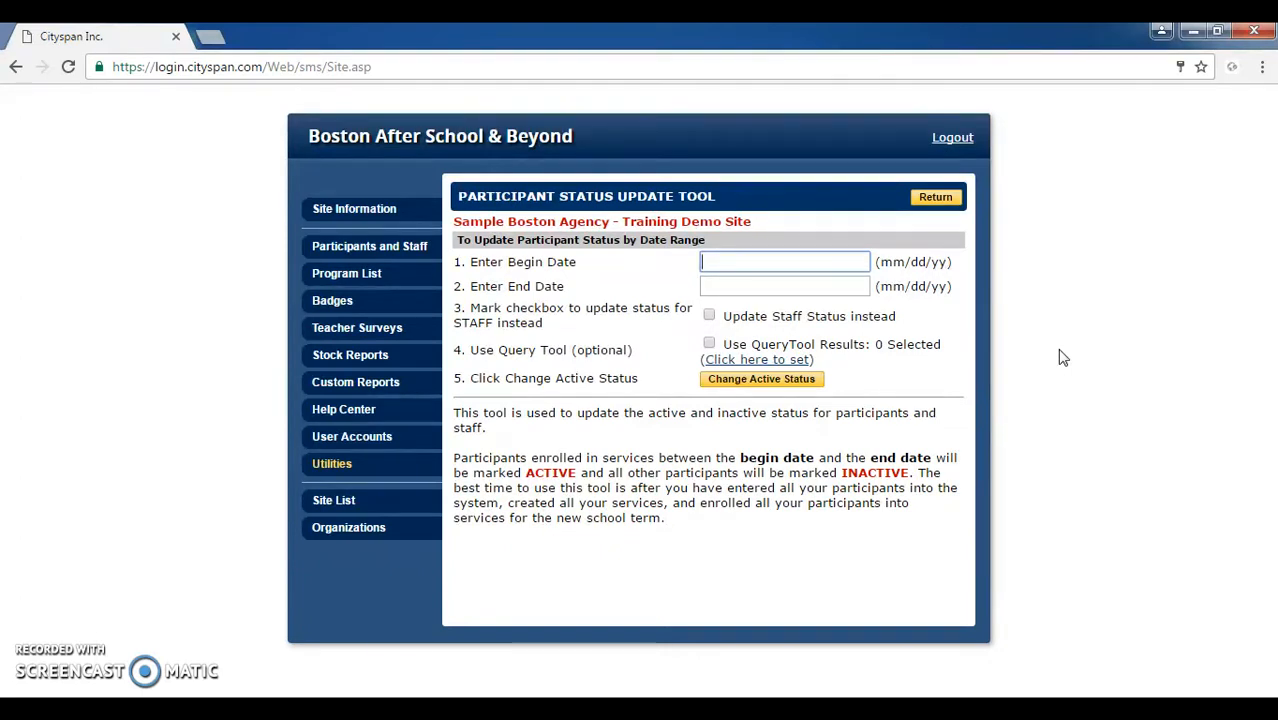
click(860, 269)
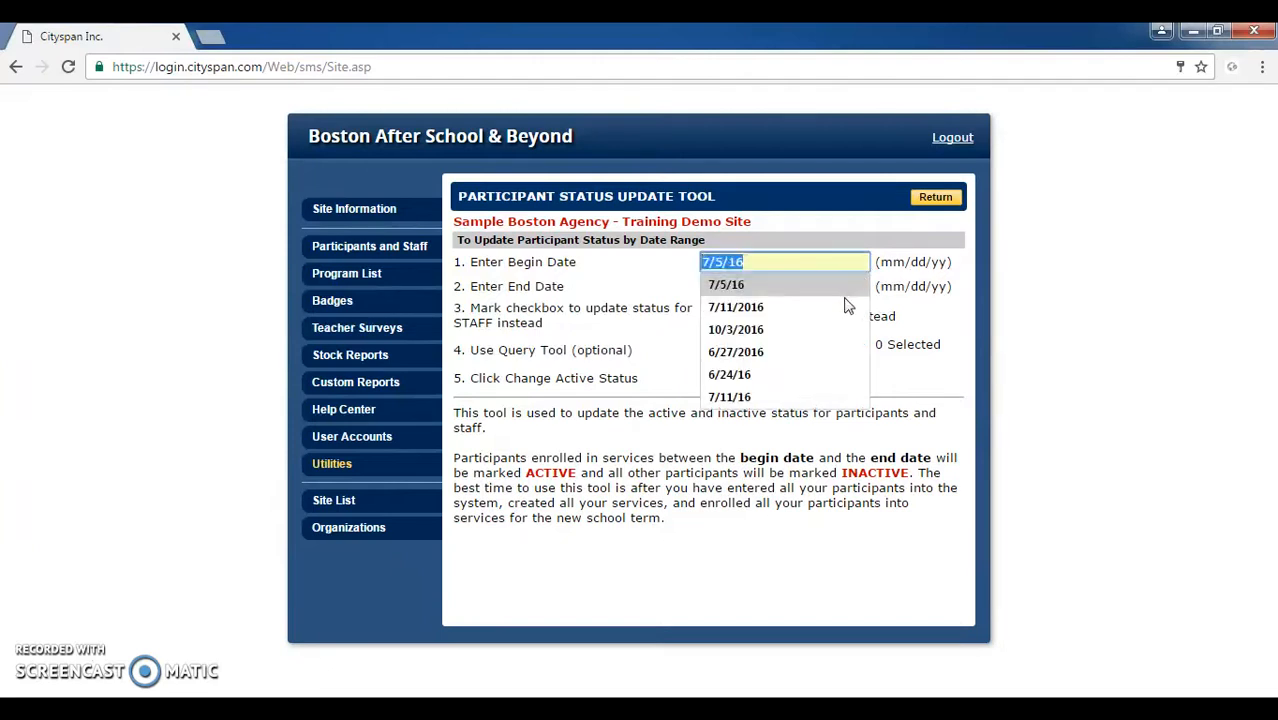
click(740, 329)
click(808, 286)
text(10)
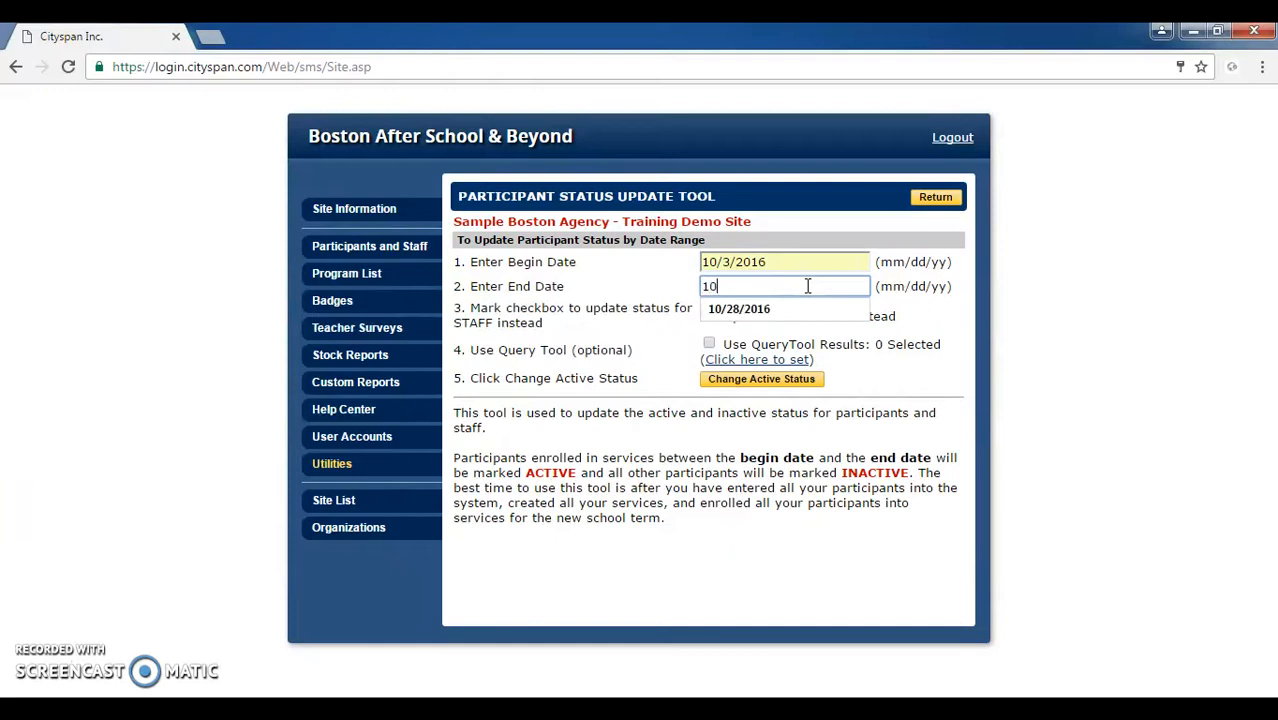
key(Down)
key(Return)
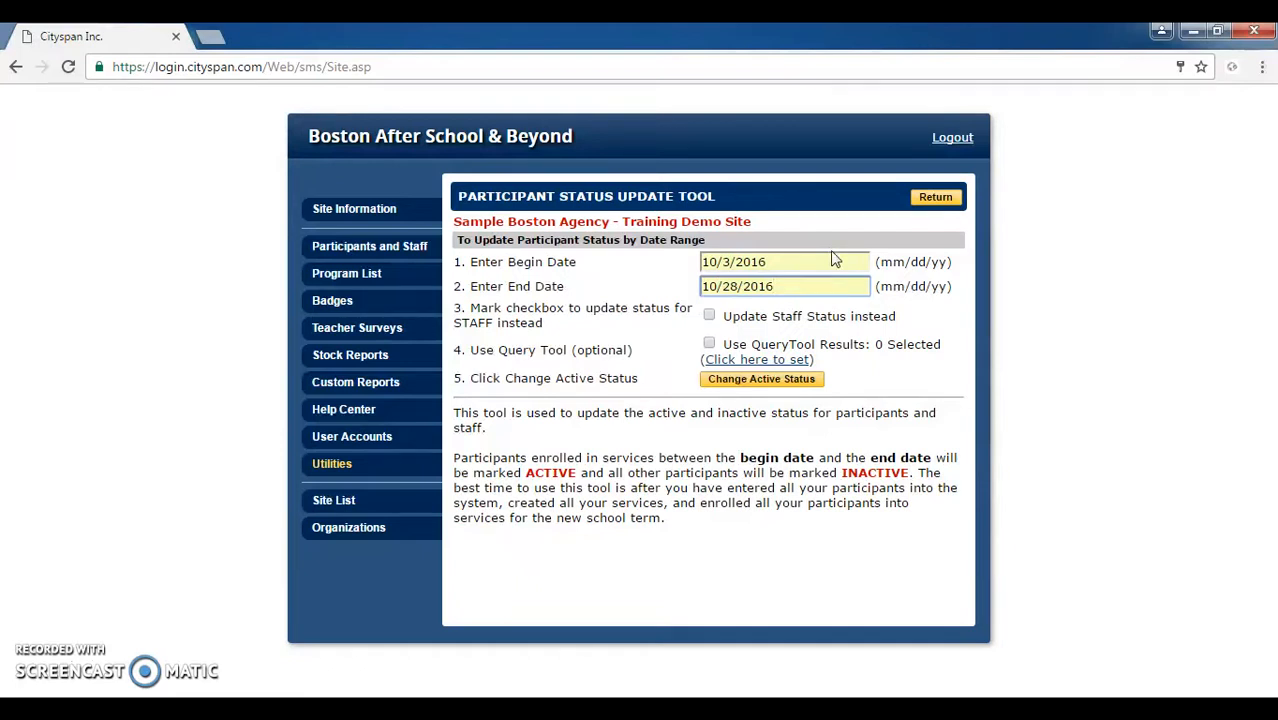
Open the query tool's search form, try grade 8 as a filter and clear it again
click(779, 361)
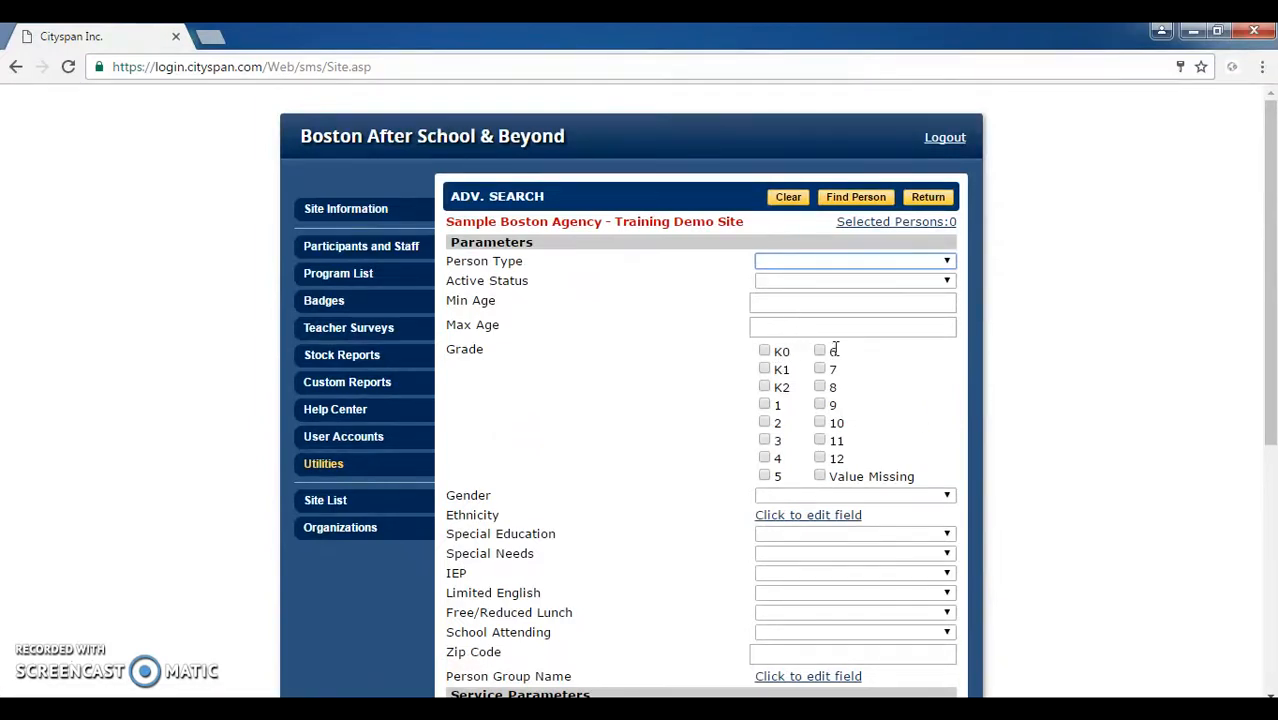
click(819, 388)
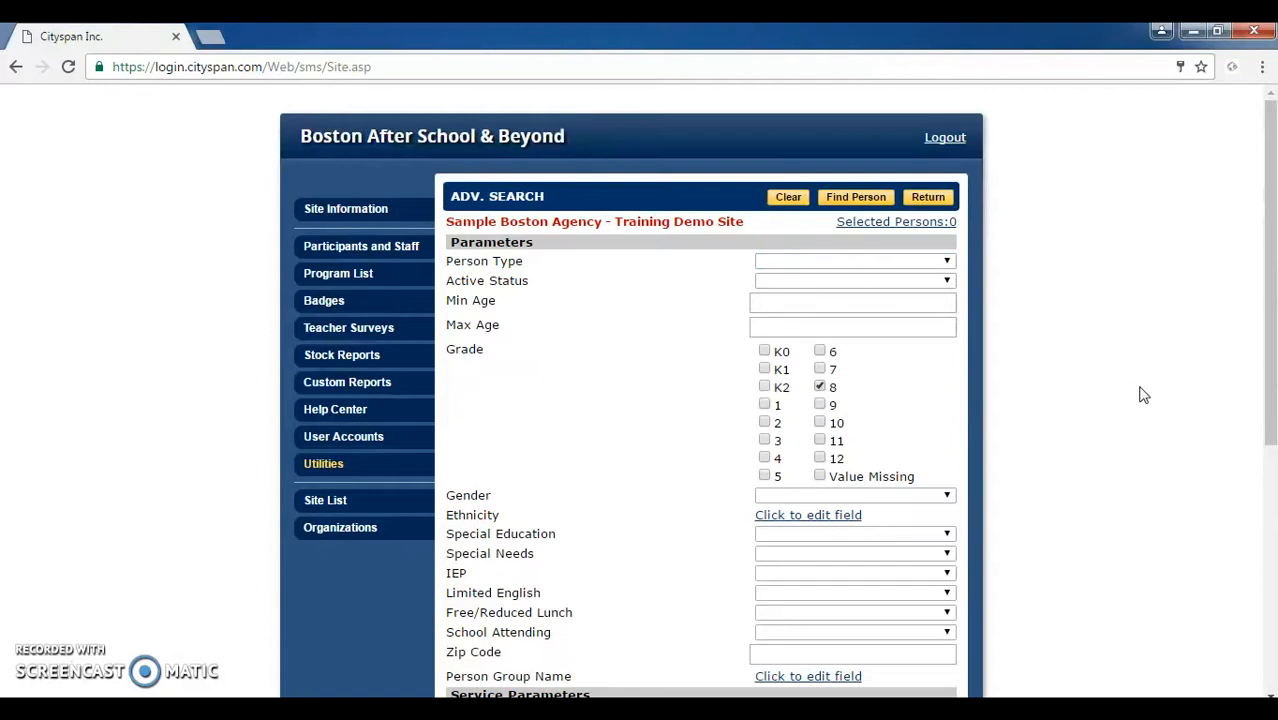
click(819, 388)
Examine the gender choices and the remaining personal, service and other search parameters of the query tool
scroll(988, 440, down, 1)
scroll(988, 440, down, 2)
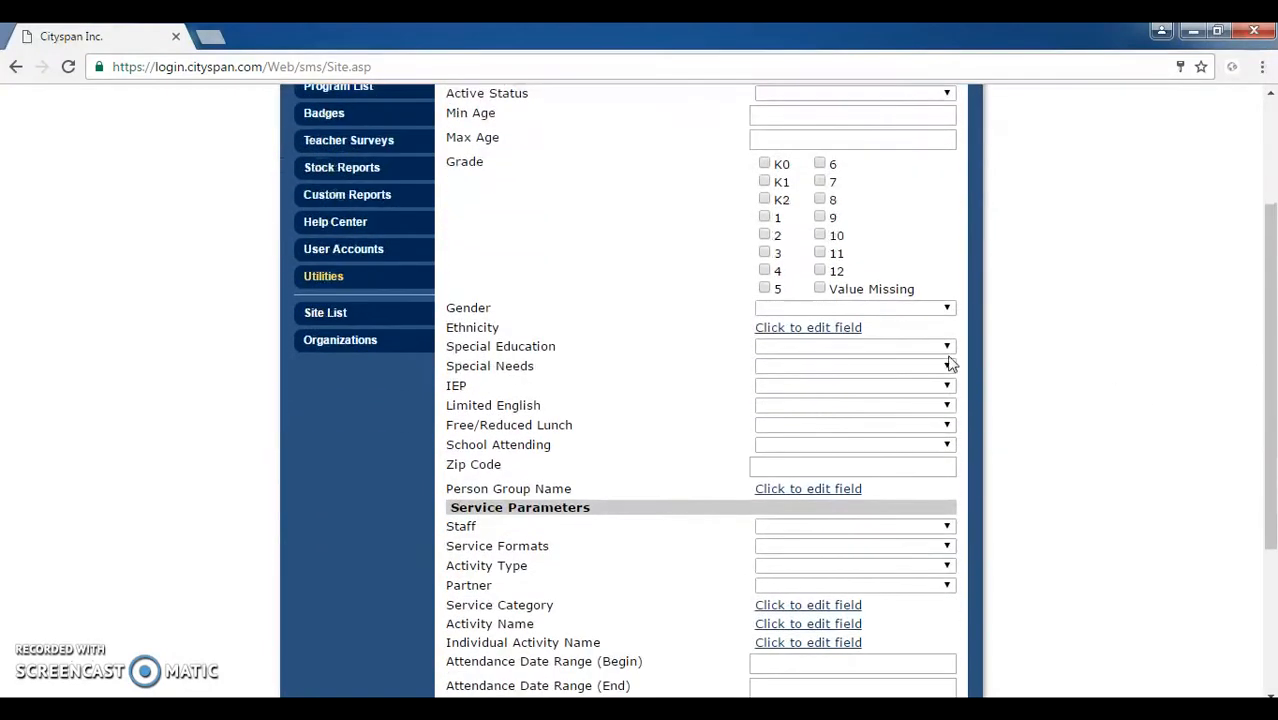
click(947, 309)
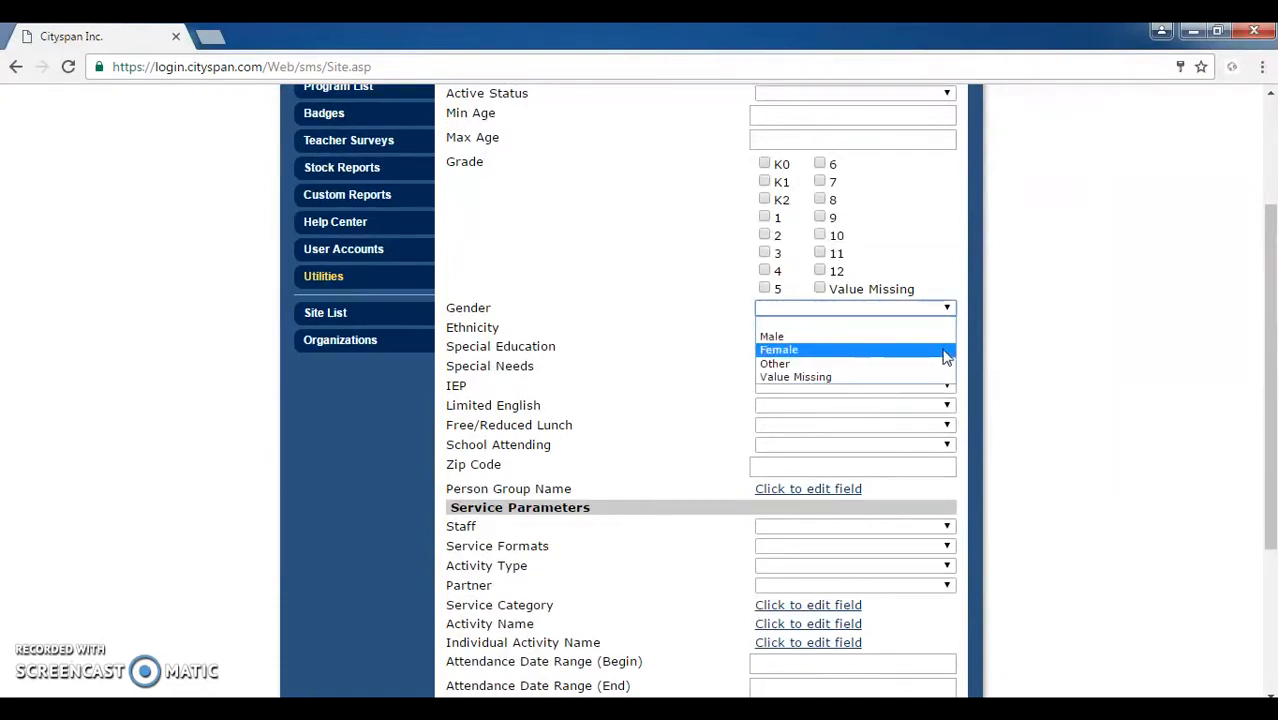
click(948, 319)
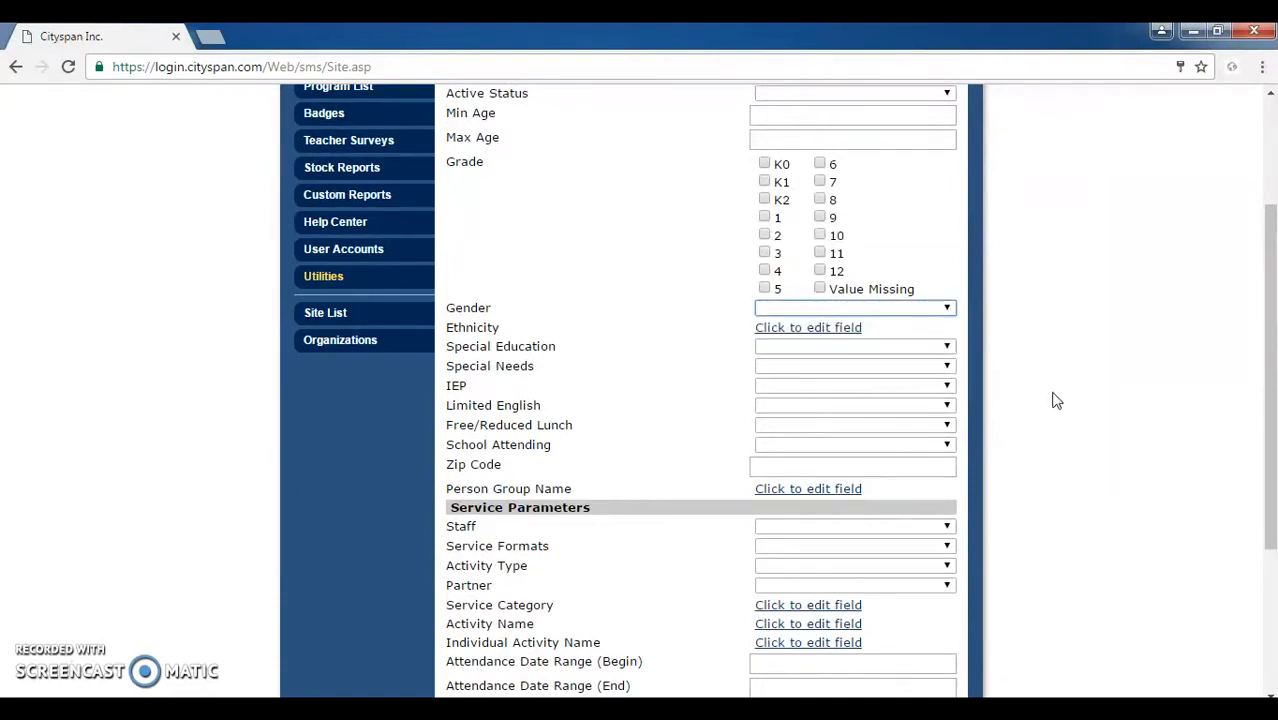
scroll(1053, 397, down, 1)
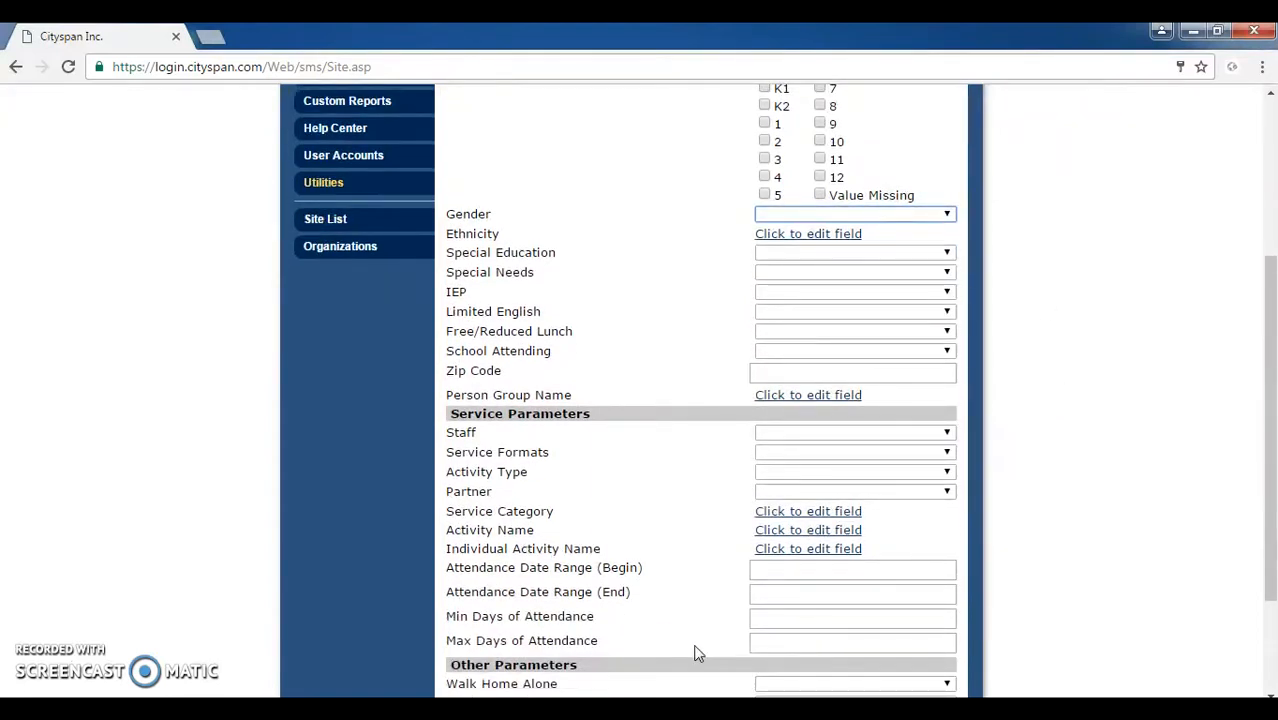
scroll(697, 653, down, 1)
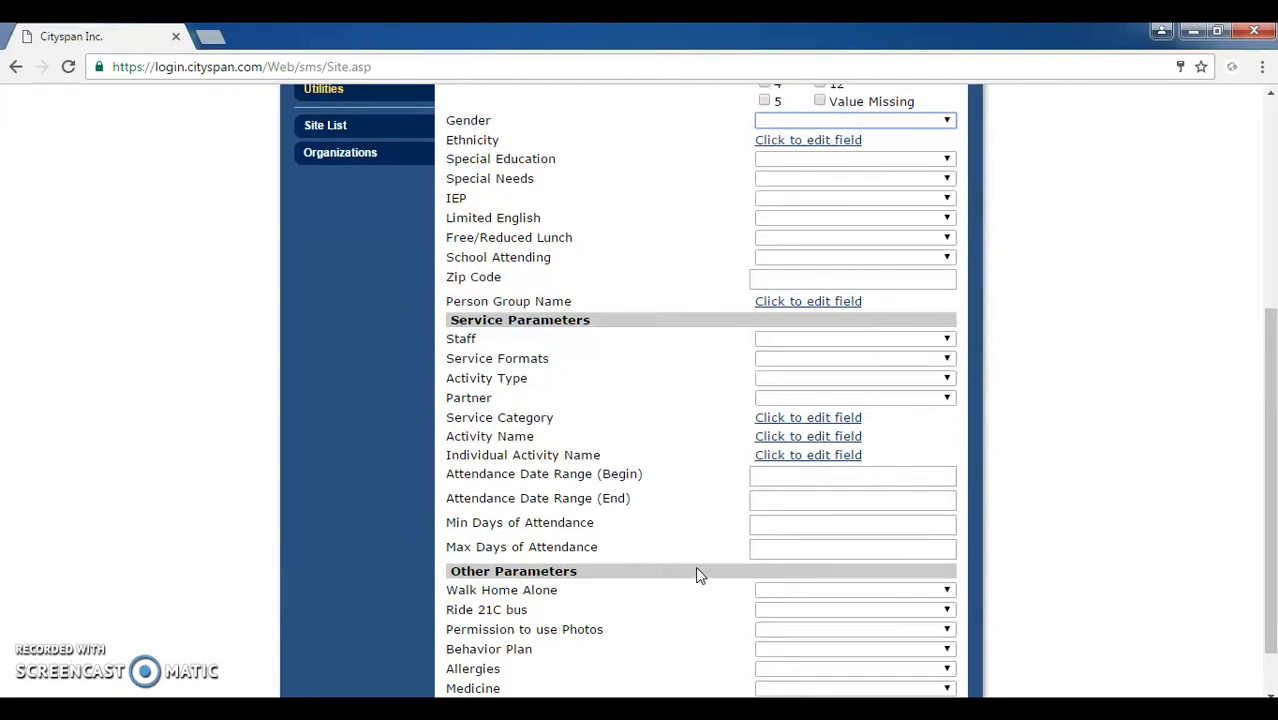
scroll(697, 570, down, 1)
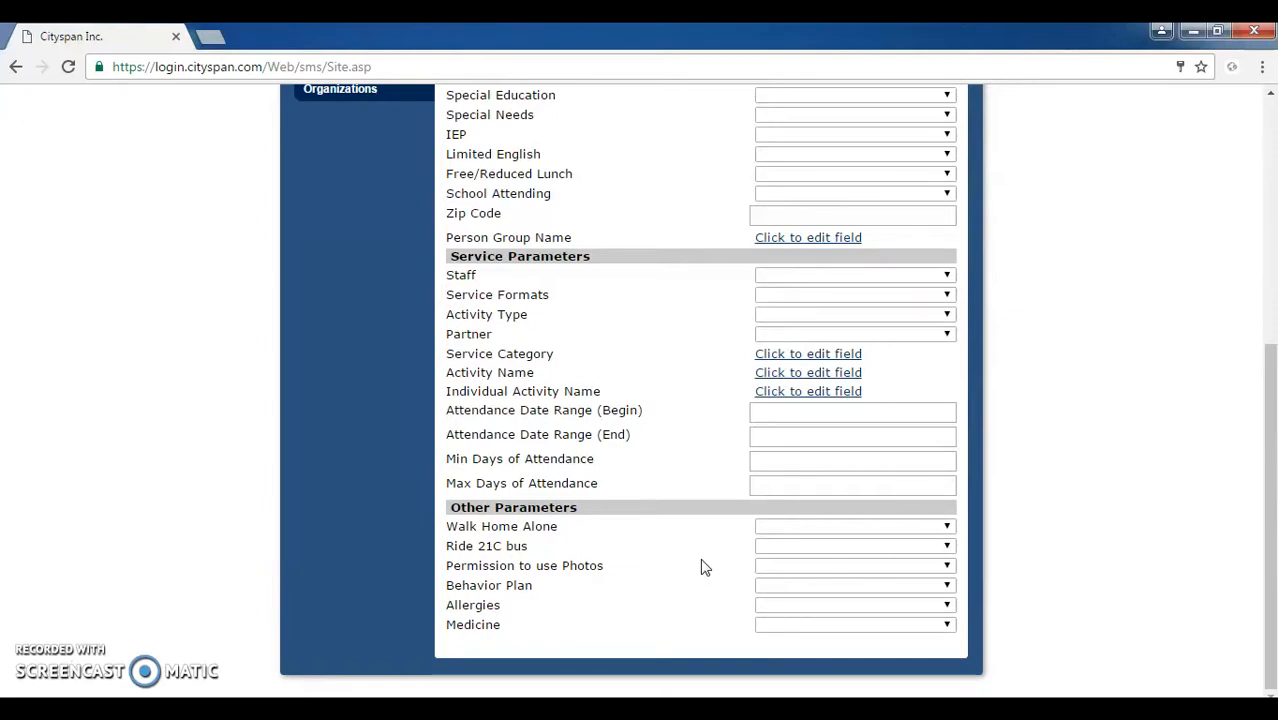
scroll(703, 567, up, 5)
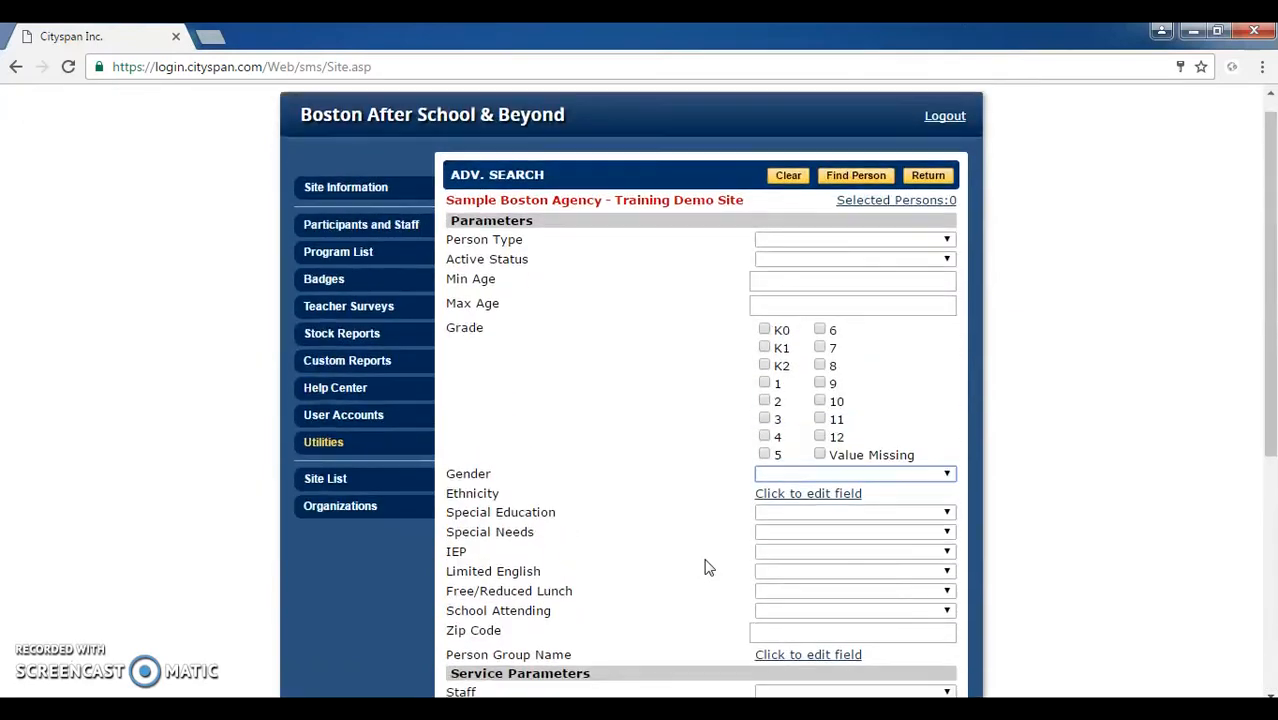
scroll(705, 567, down, 5)
scroll(706, 565, up, 5)
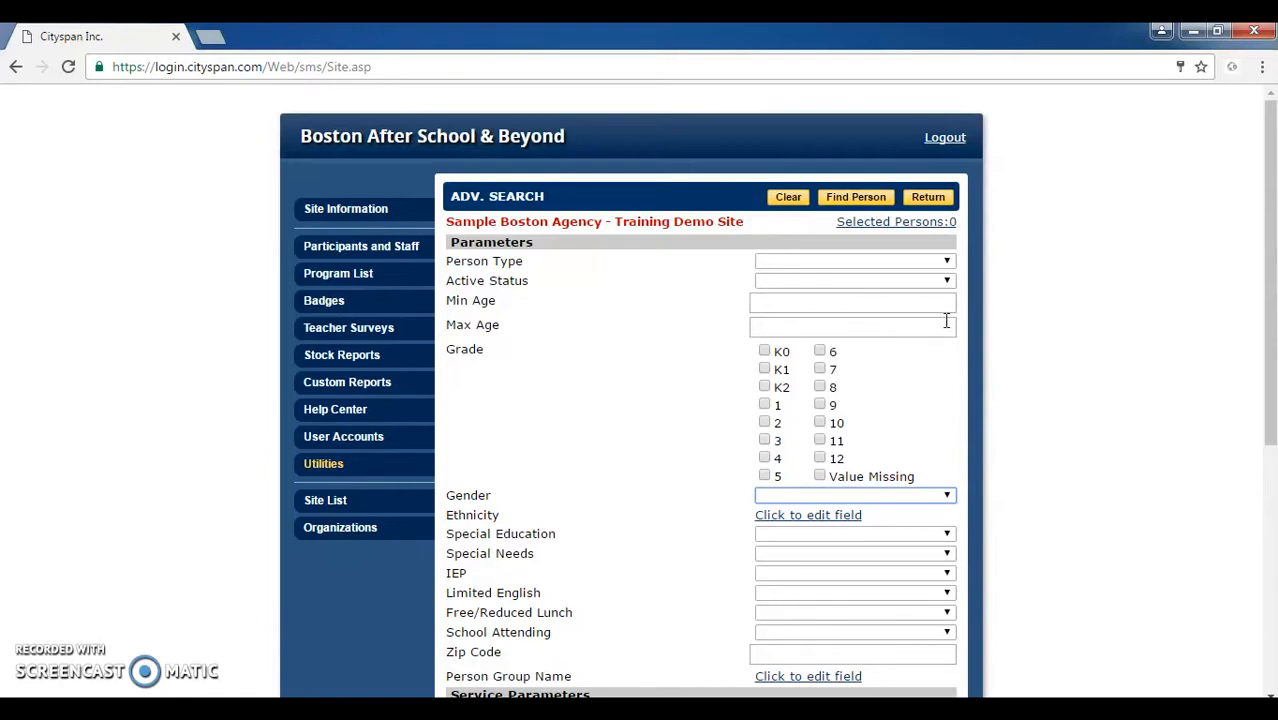
Find persons with a minimum age of 17 and return to the Participant Status Update Tool
click(825, 302)
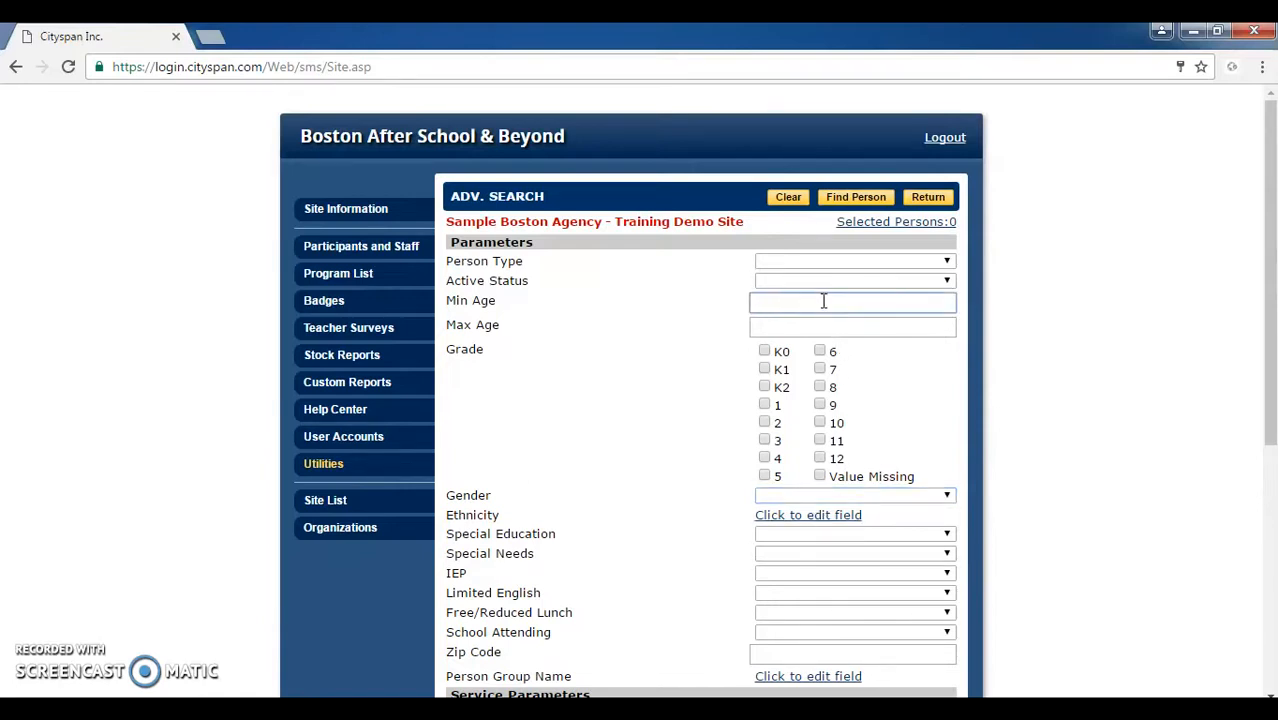
text(17)
click(856, 199)
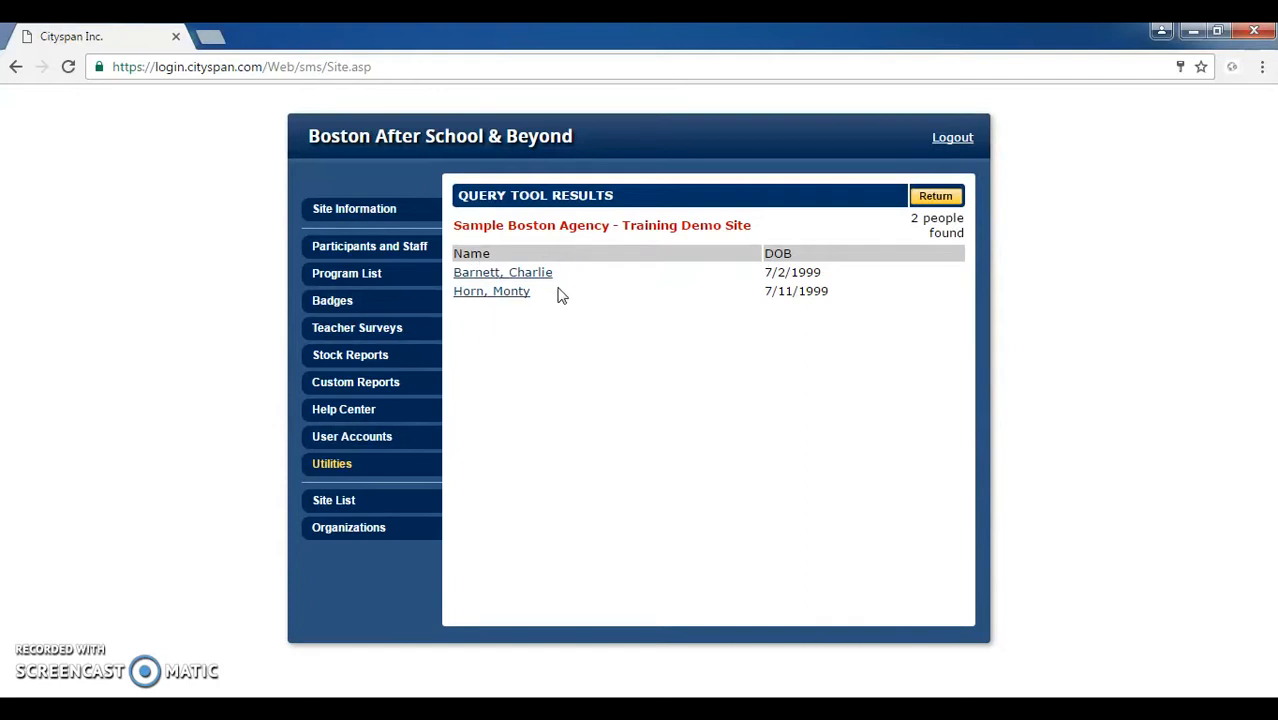
click(952, 198)
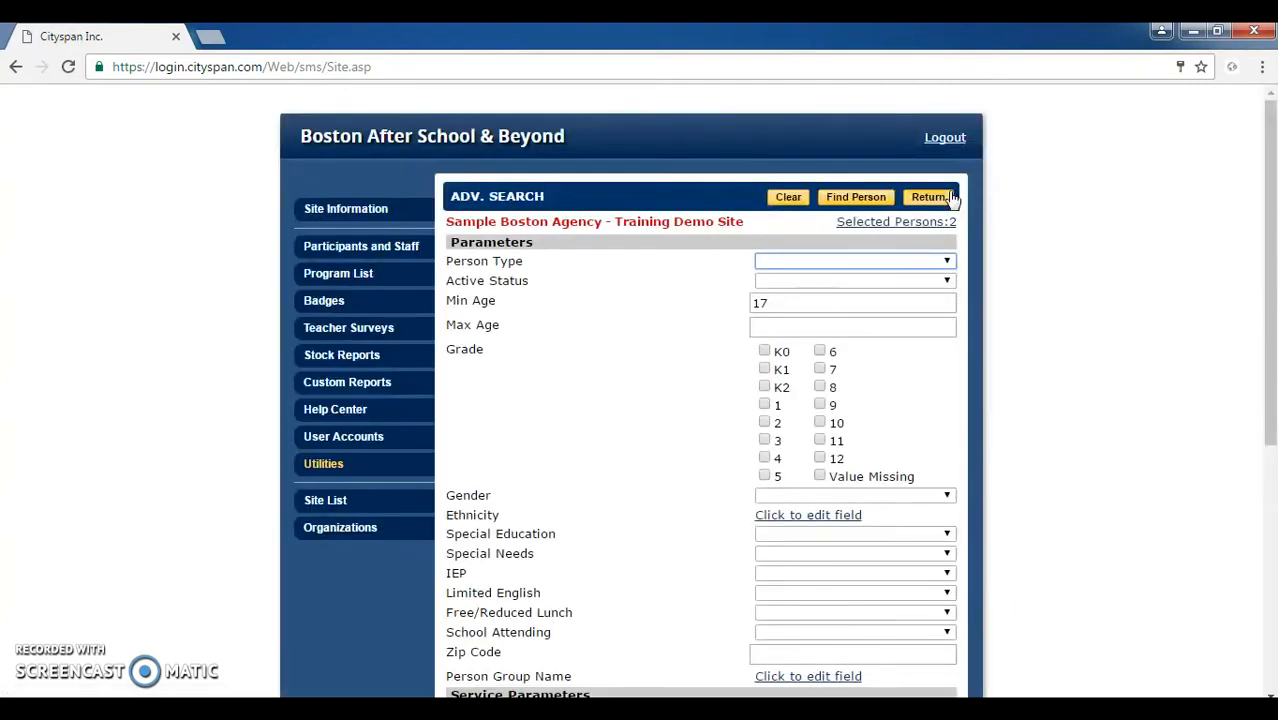
click(930, 198)
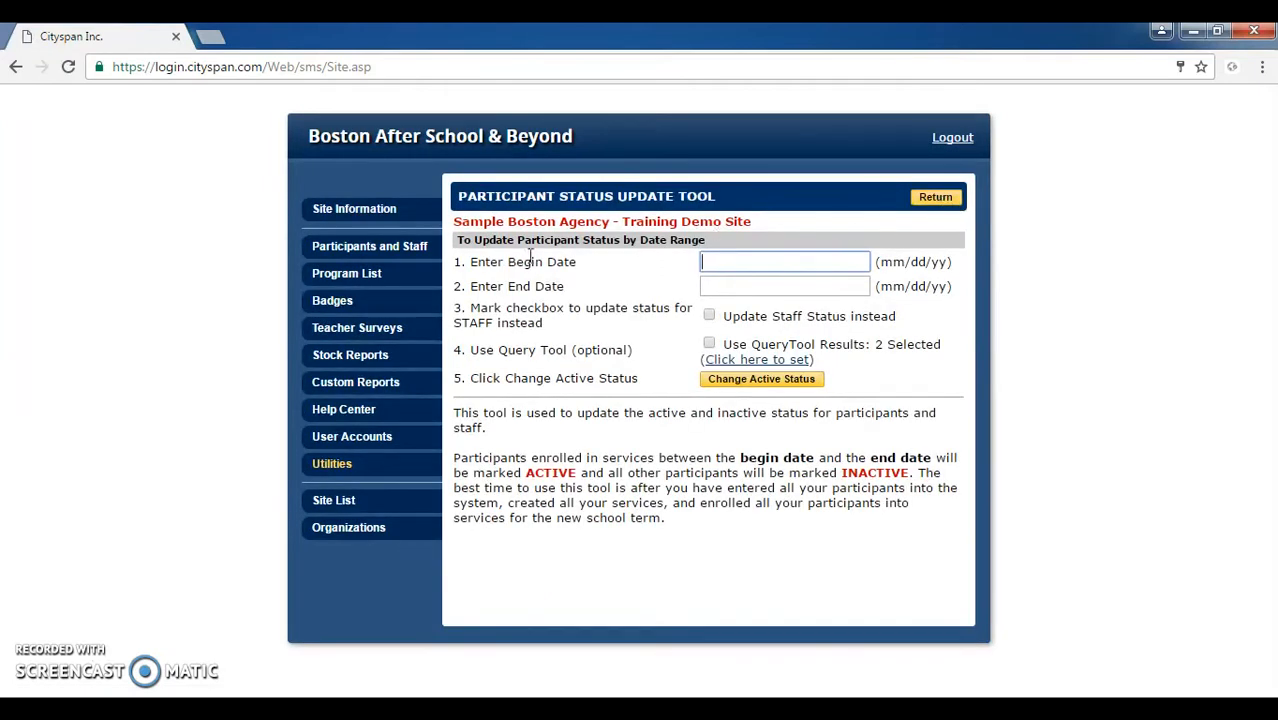
Set the status update's date range again, from 10/3/2016 to 10/28/2016
click(794, 261)
text(10)
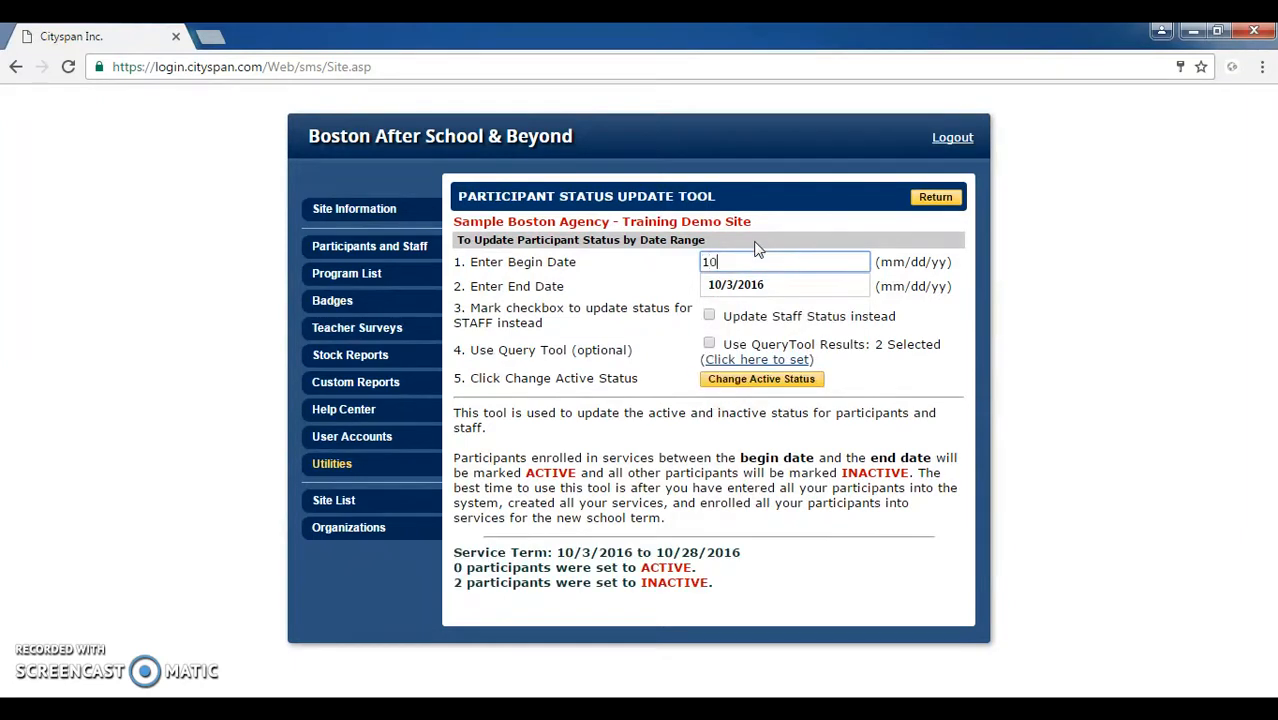
text(/3/2016)
key(Tab)
text(10/29)
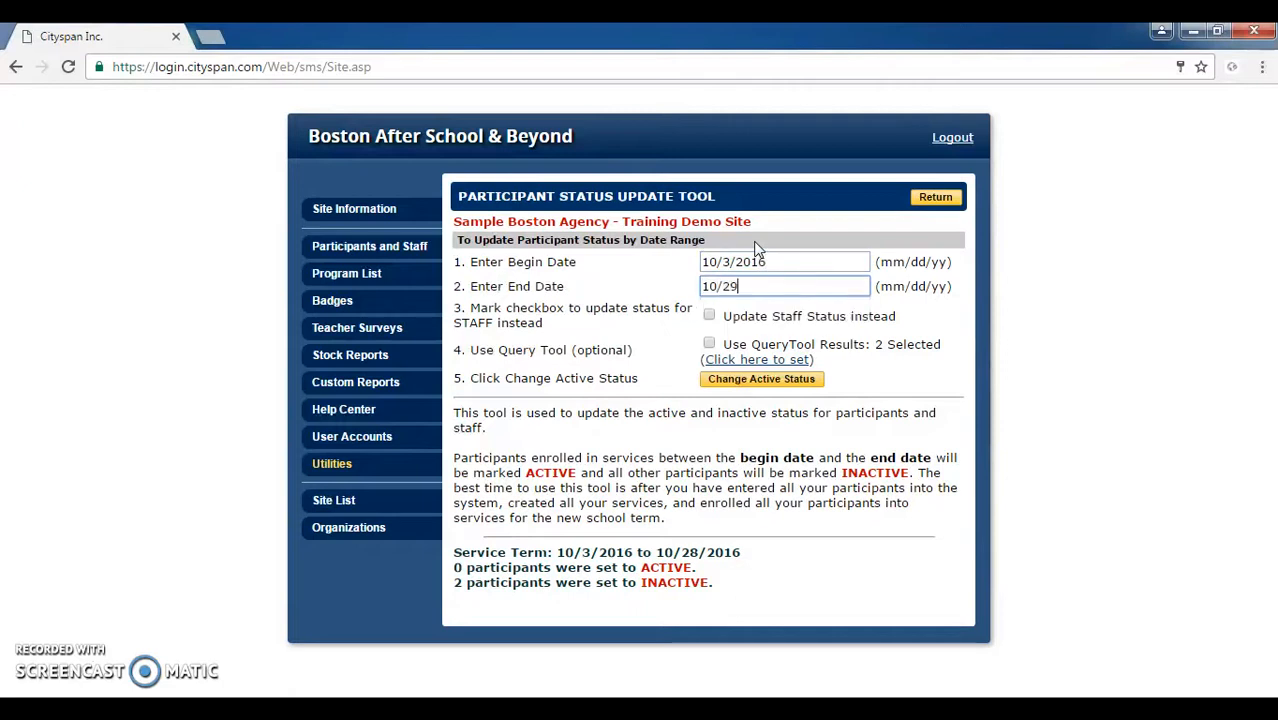
key(BackSpace)
text(8/2016)
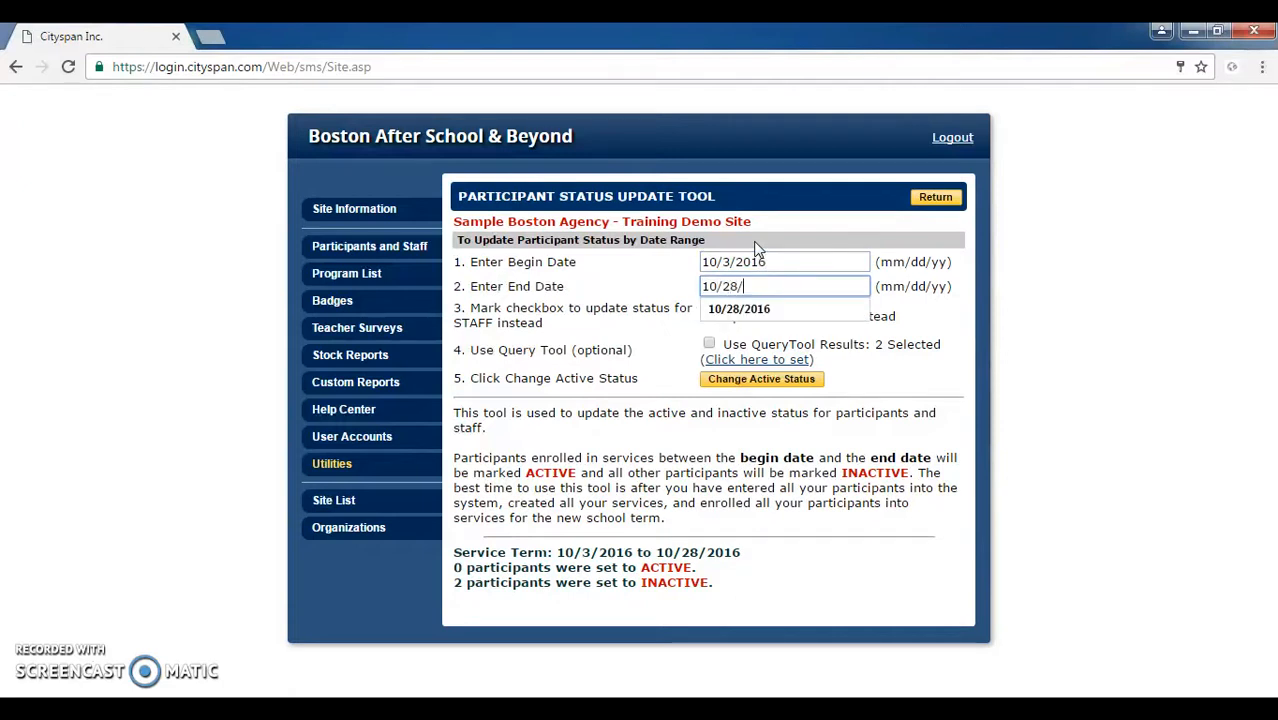
click(1237, 432)
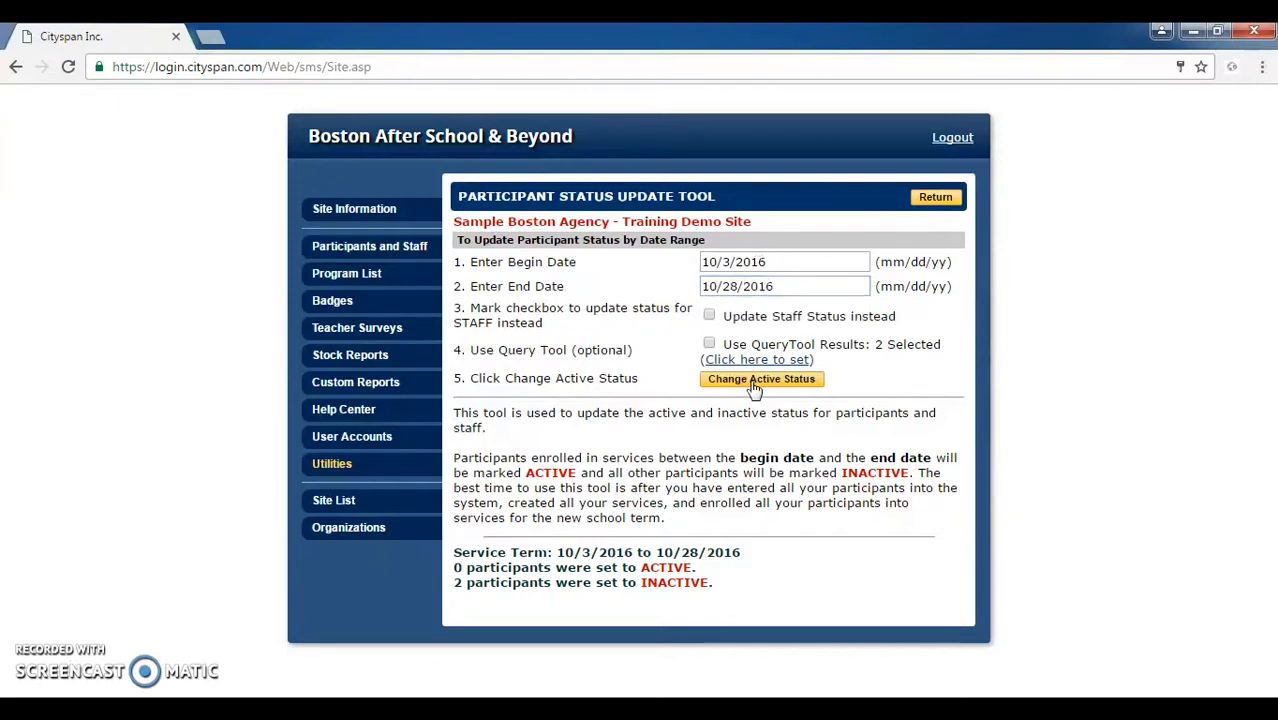
Limit the status update to the query tool results, change the active status and check the reported participant counts
click(709, 344)
drag(886, 346, 909, 348)
click(909, 348)
click(738, 383)
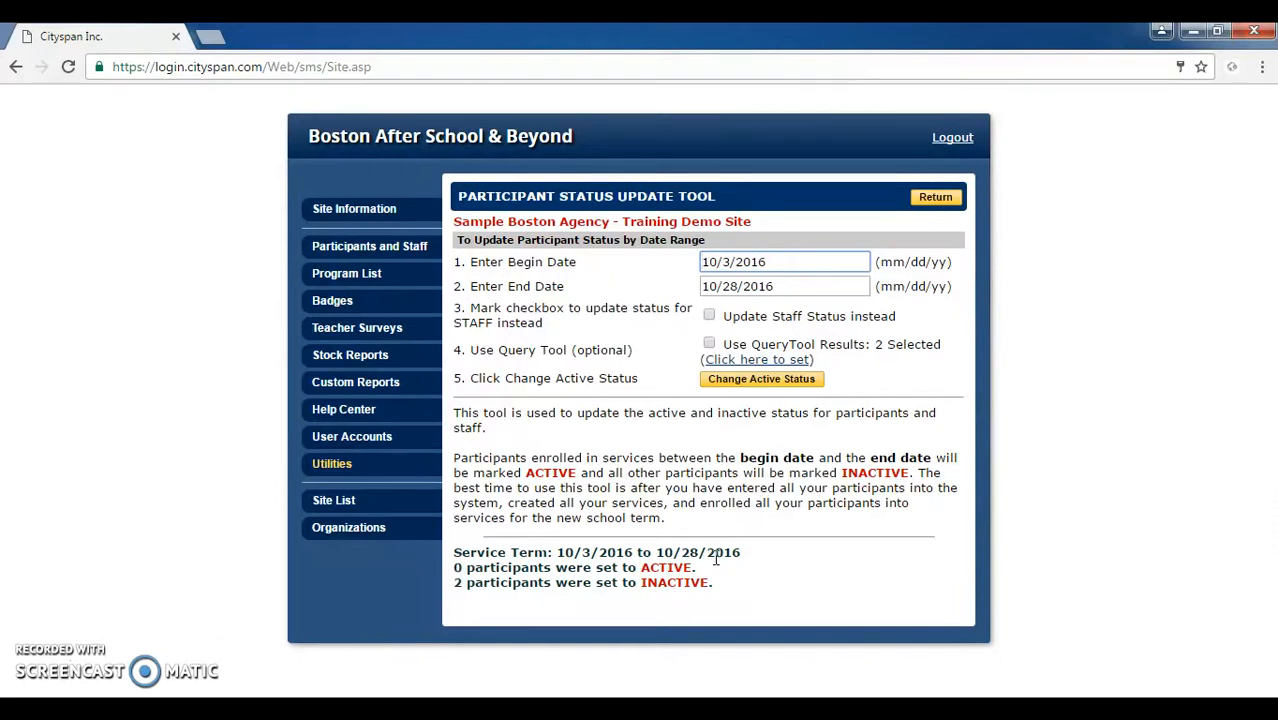
click(455, 581)
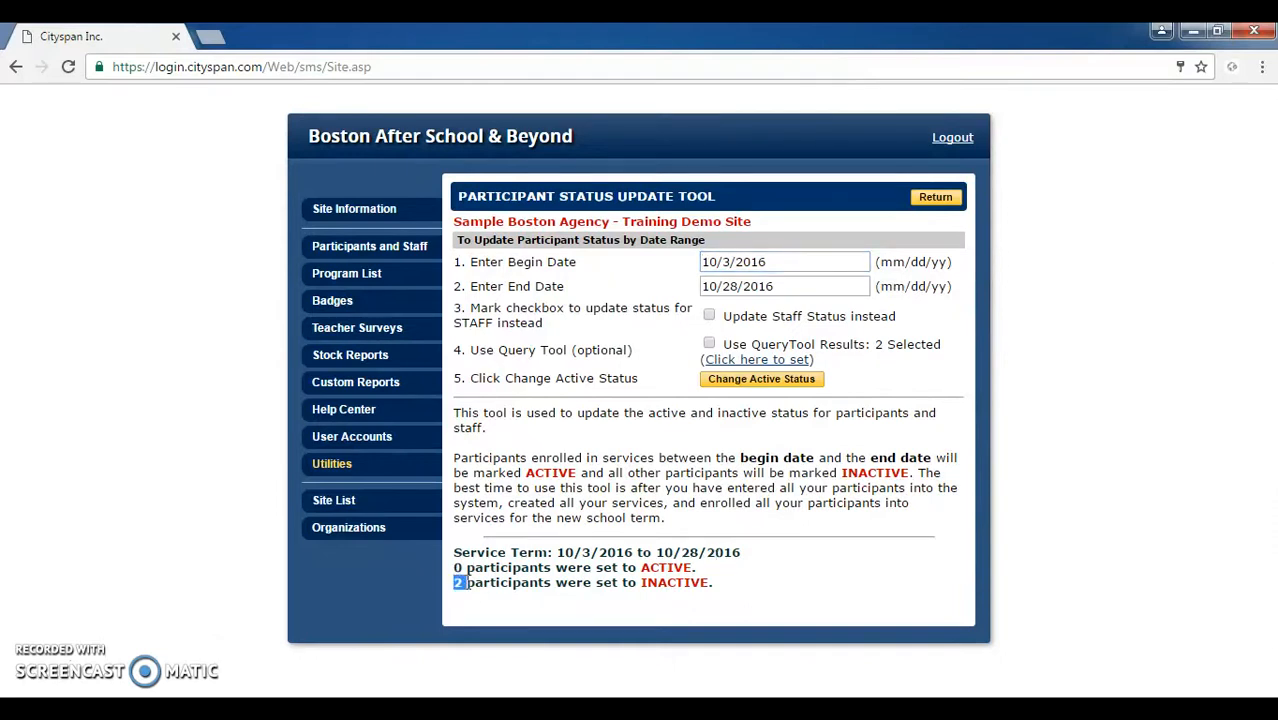